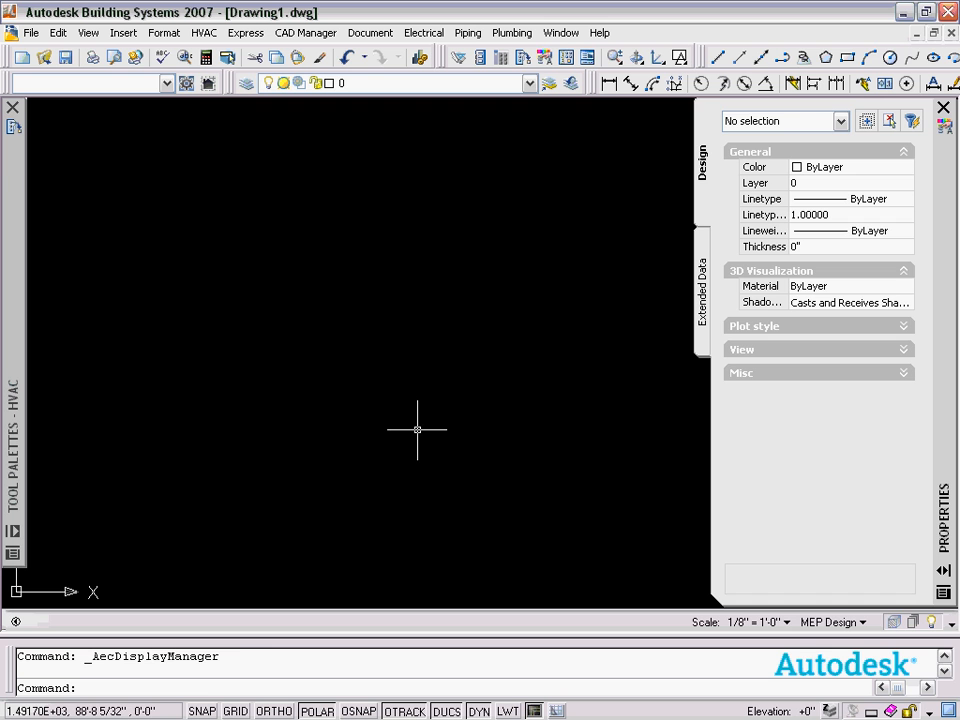
left_click(832, 623)
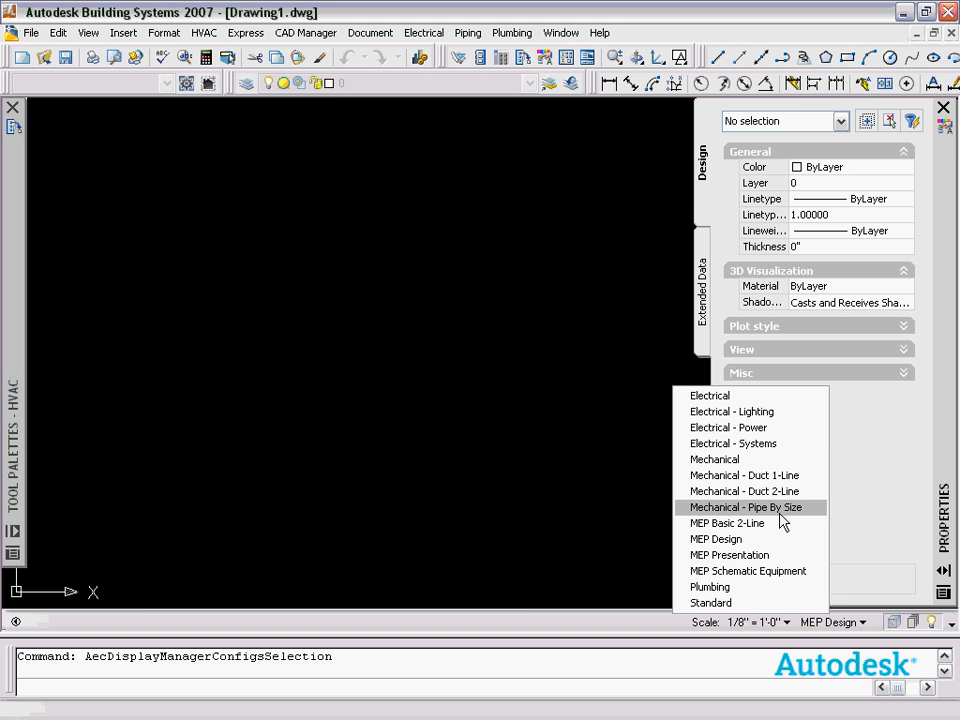
left_click(596, 476)
left_click(578, 476)
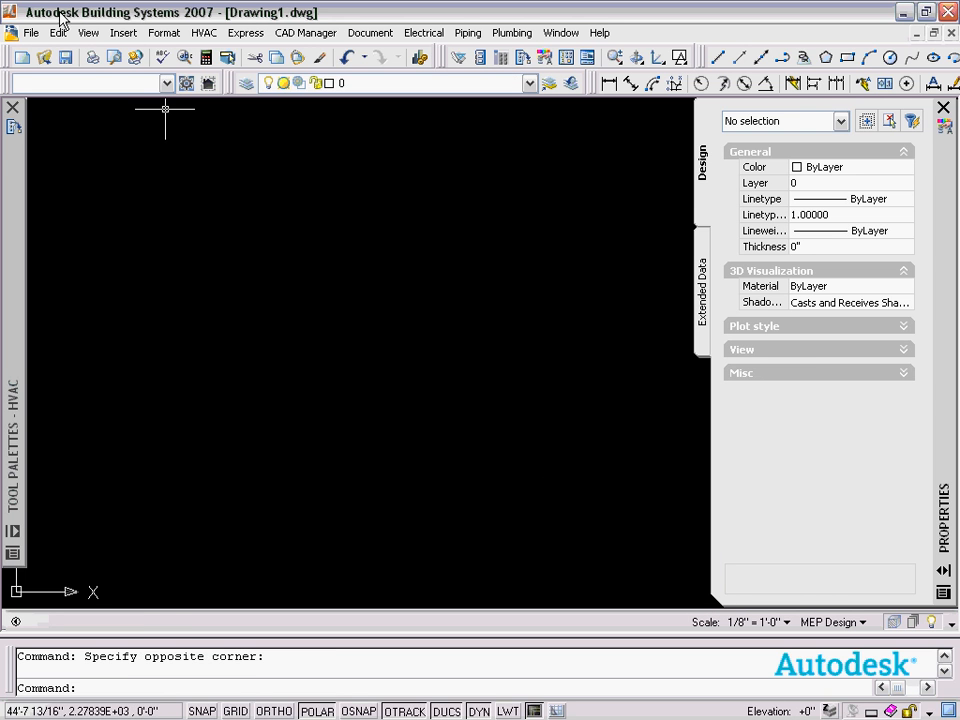
Open the Display Manager and view the Duct object's display representations across the display sets.
left_click(163, 33)
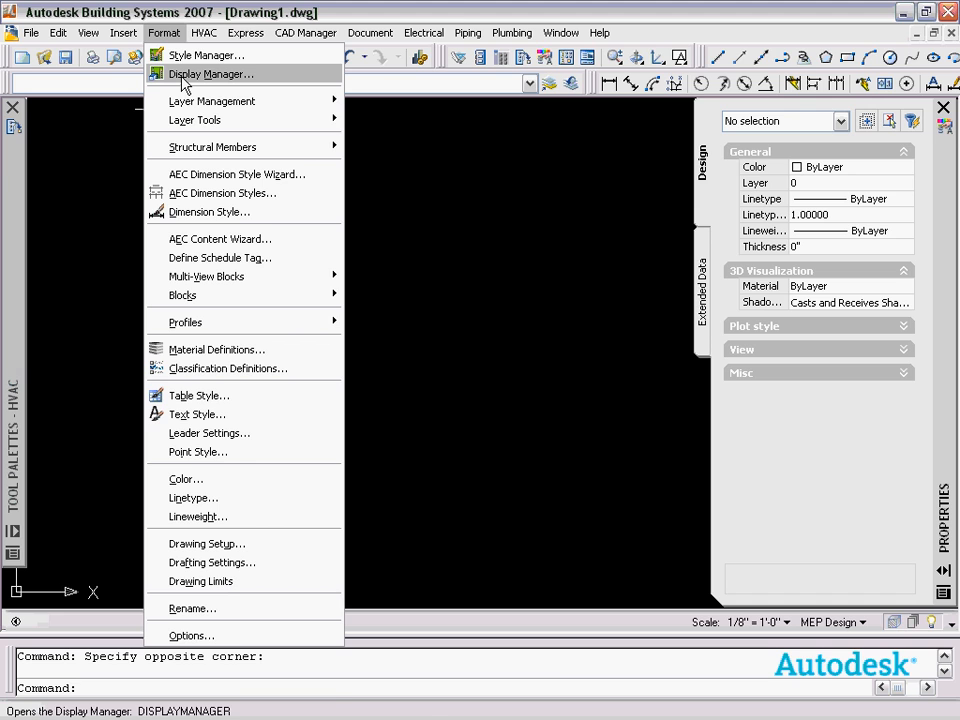
left_click(183, 80)
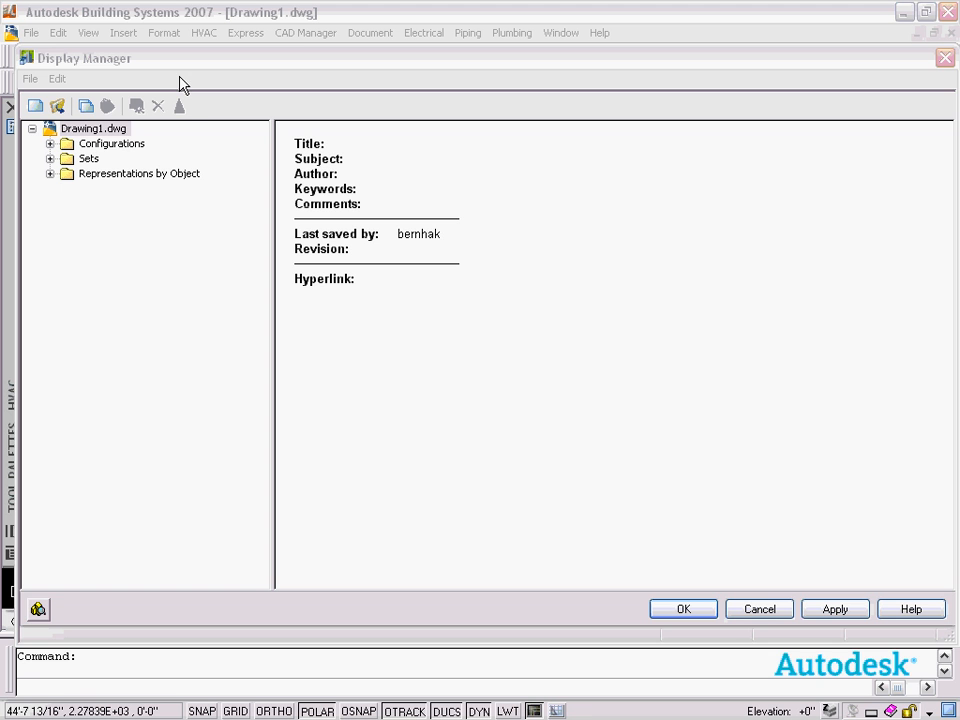
left_click(50, 174)
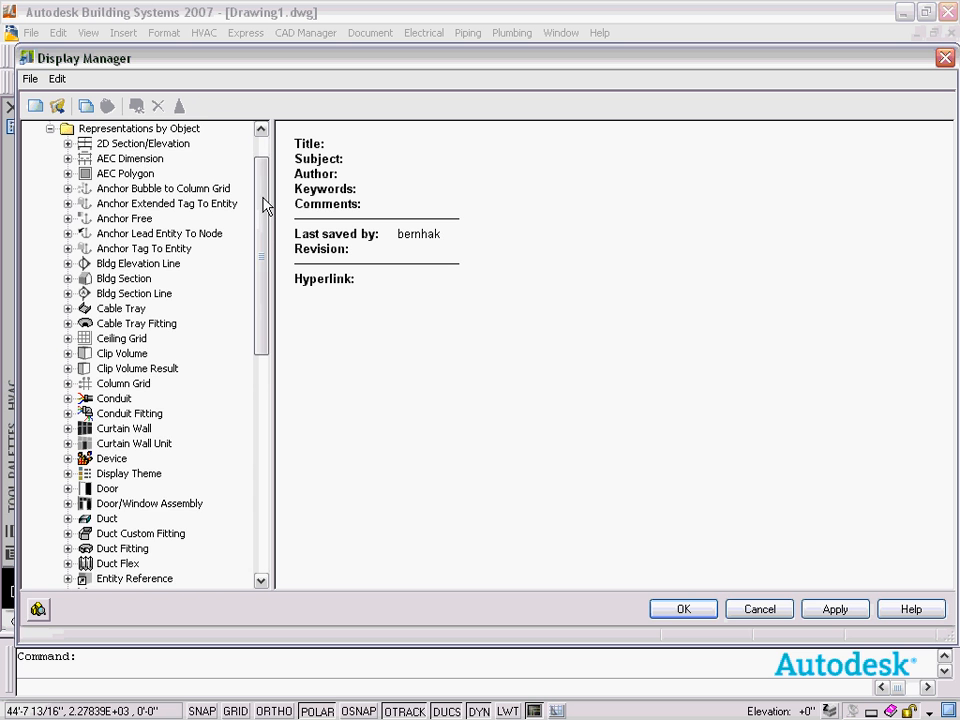
left_click_drag(267, 205, 266, 259)
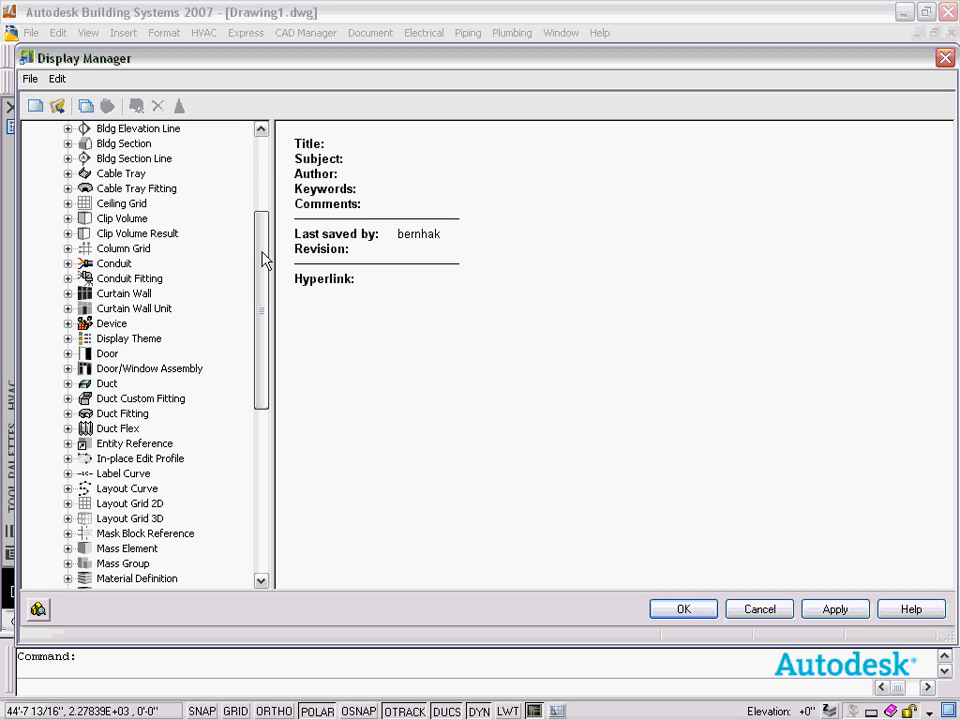
left_click_drag(264, 259, 279, 343)
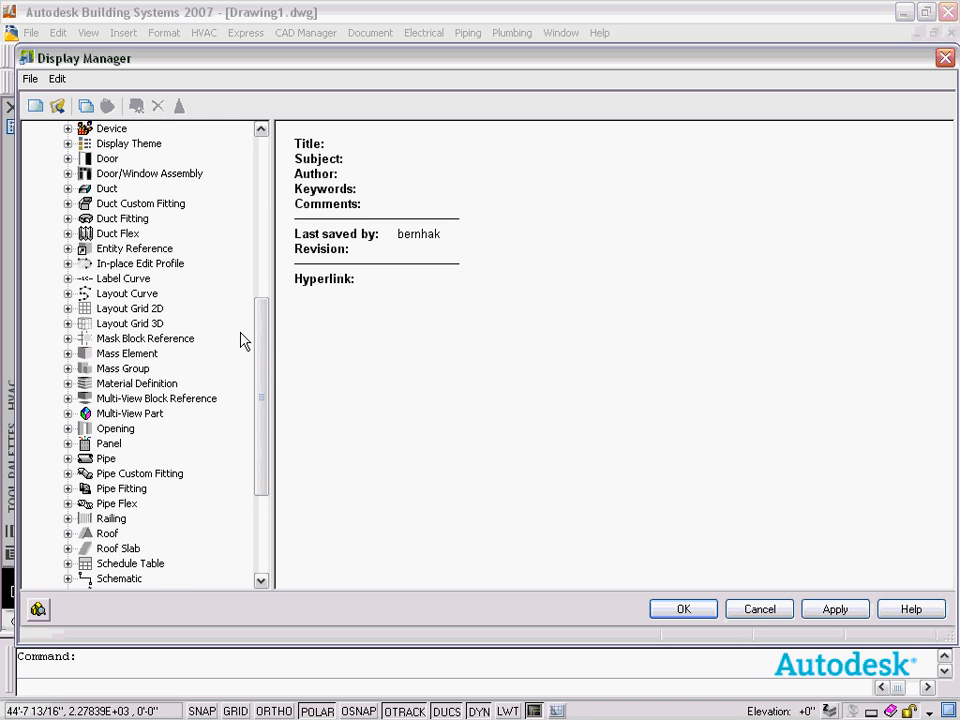
left_click_drag(270, 345, 272, 364)
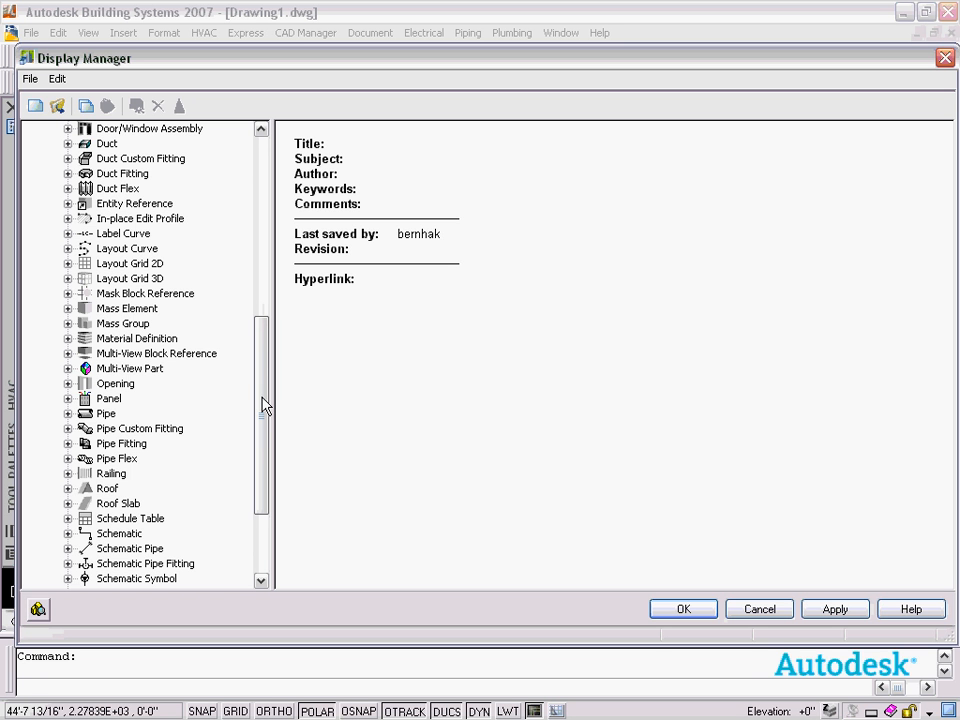
left_click_drag(264, 404, 275, 308)
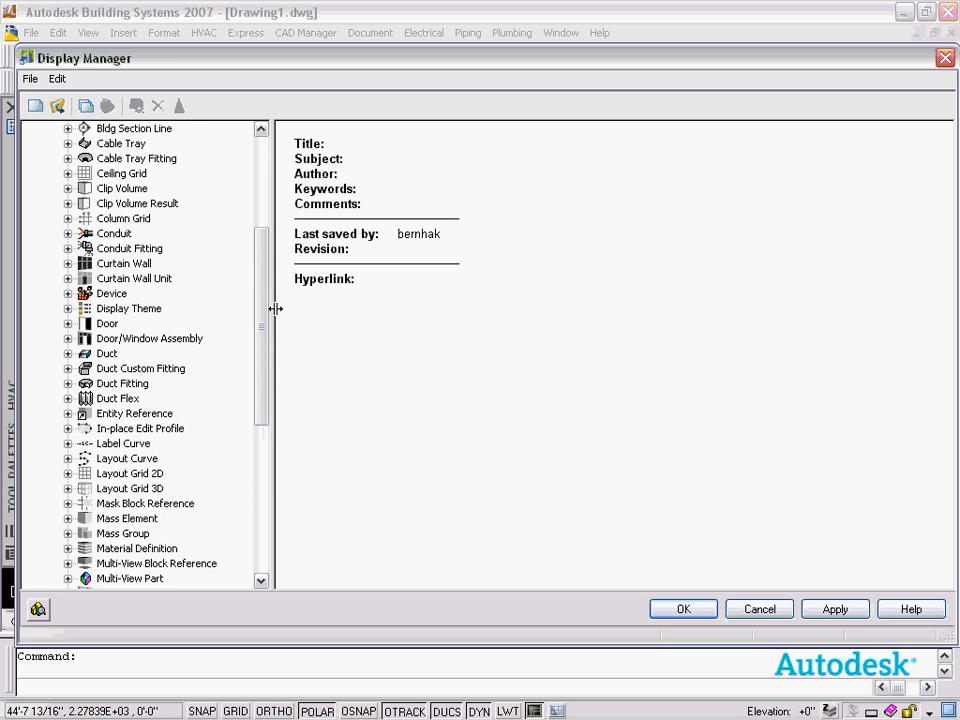
left_click(68, 354)
left_click(104, 355)
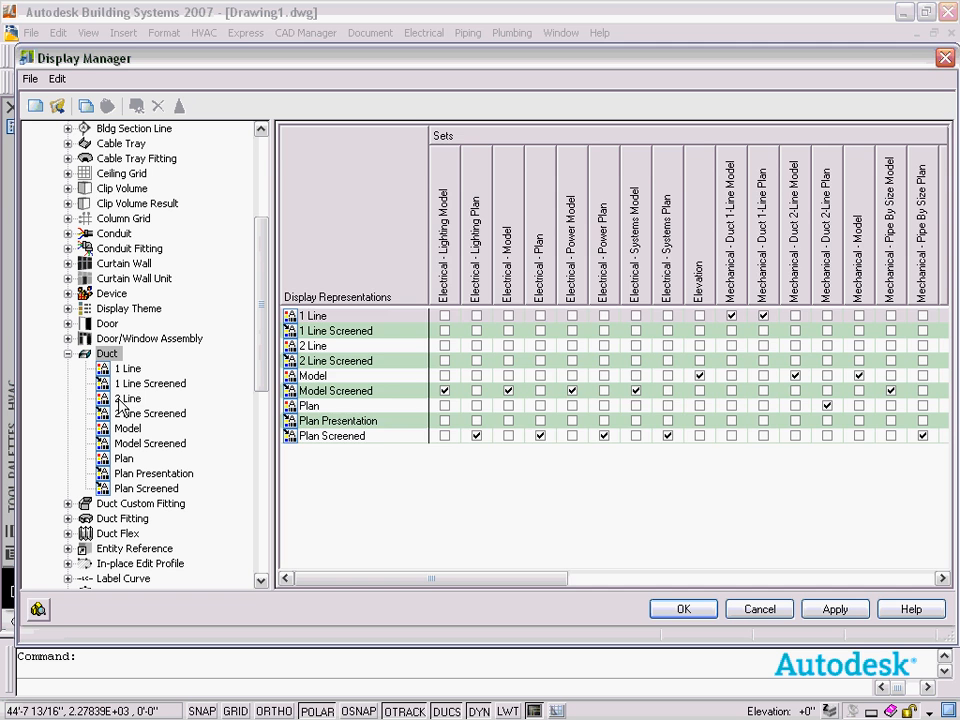
Inspect the display components of the Duct 2 Line representation, then close the Display Manager.
left_click(127, 399)
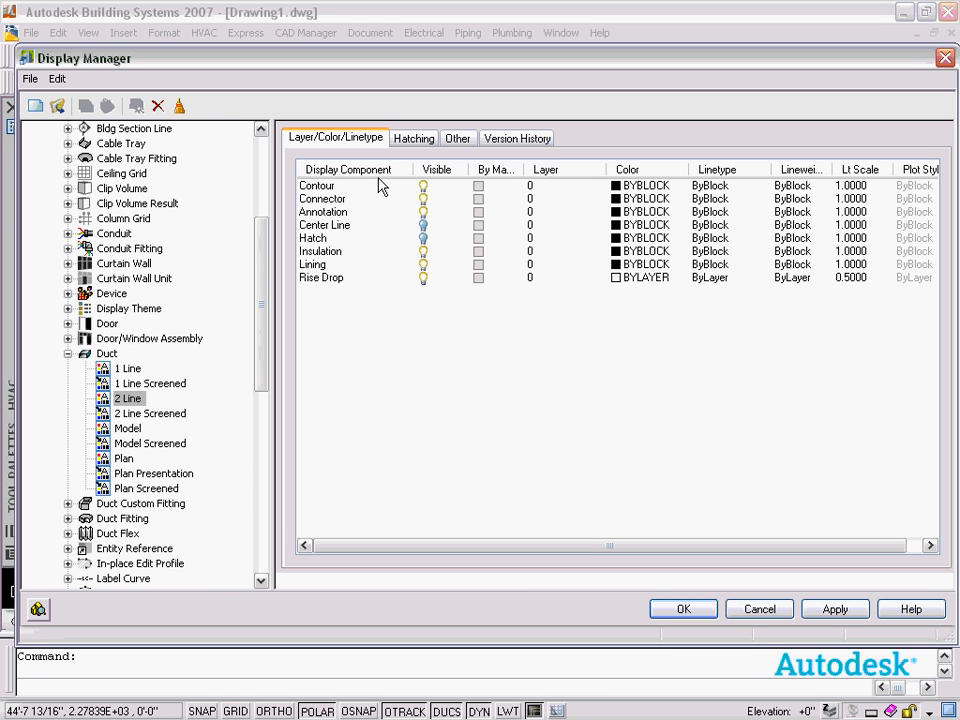
left_click(318, 190)
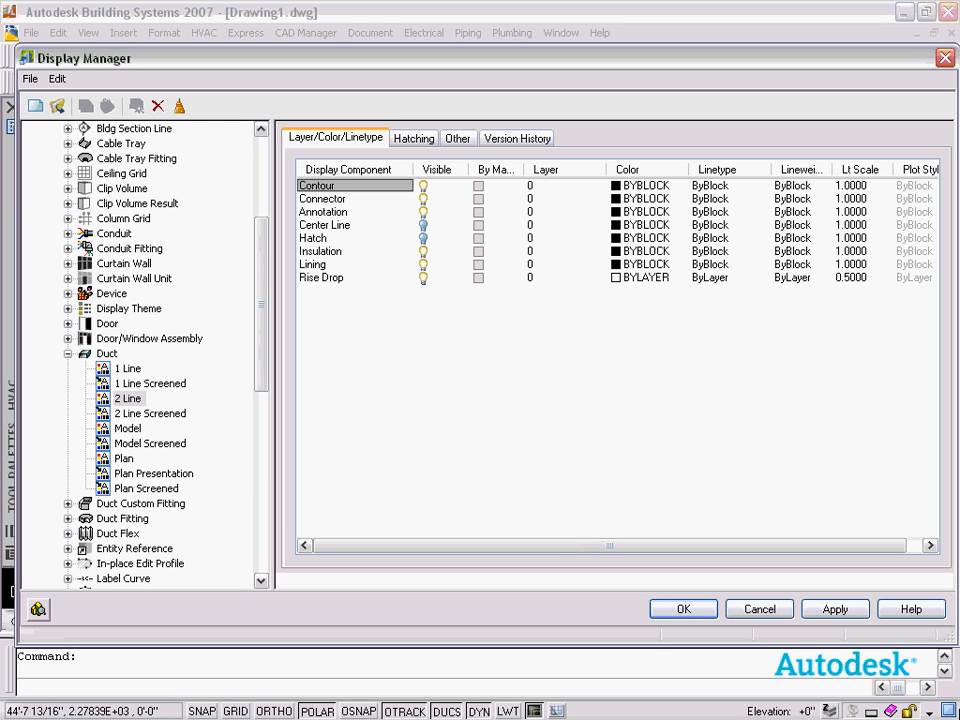
left_click(683, 610)
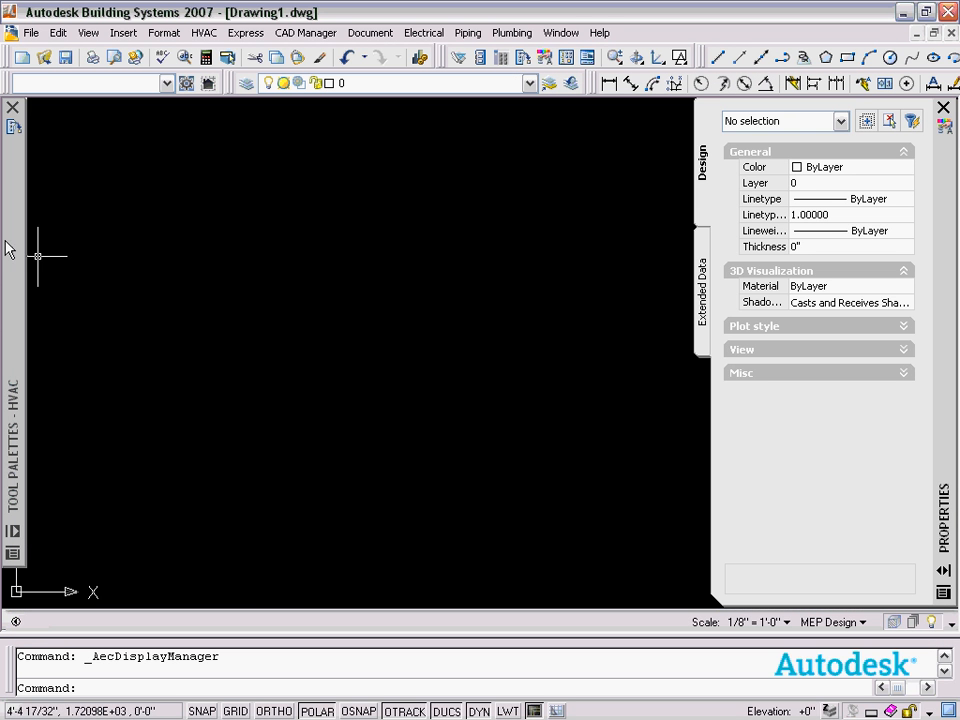
Draw a short horizontal duct segment in the drawing and end the command.
mouse_move(12, 262)
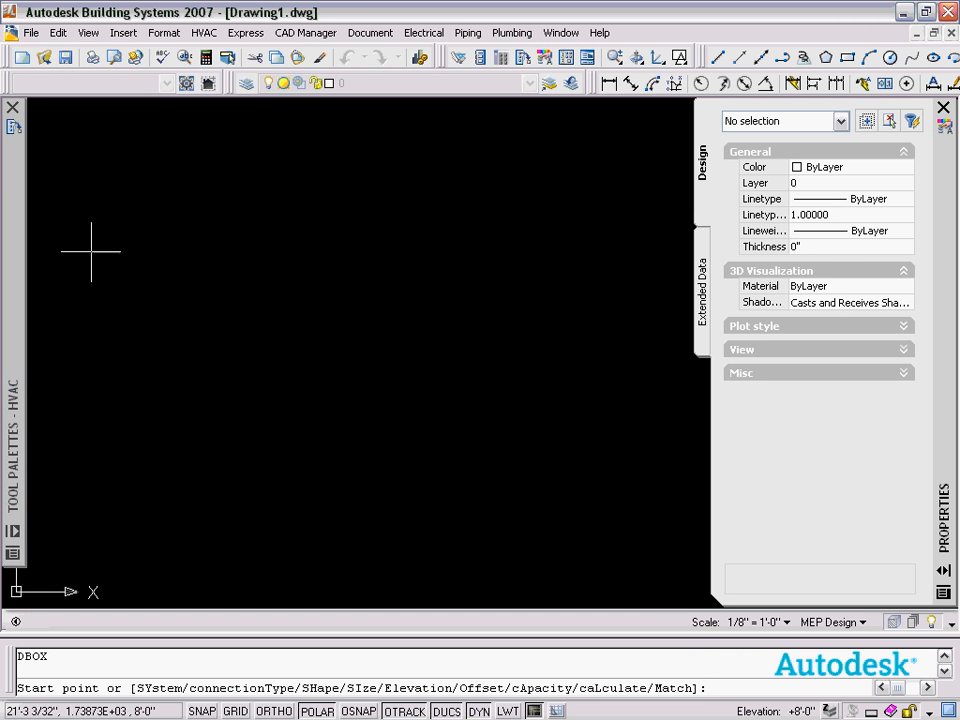
left_click(62, 273)
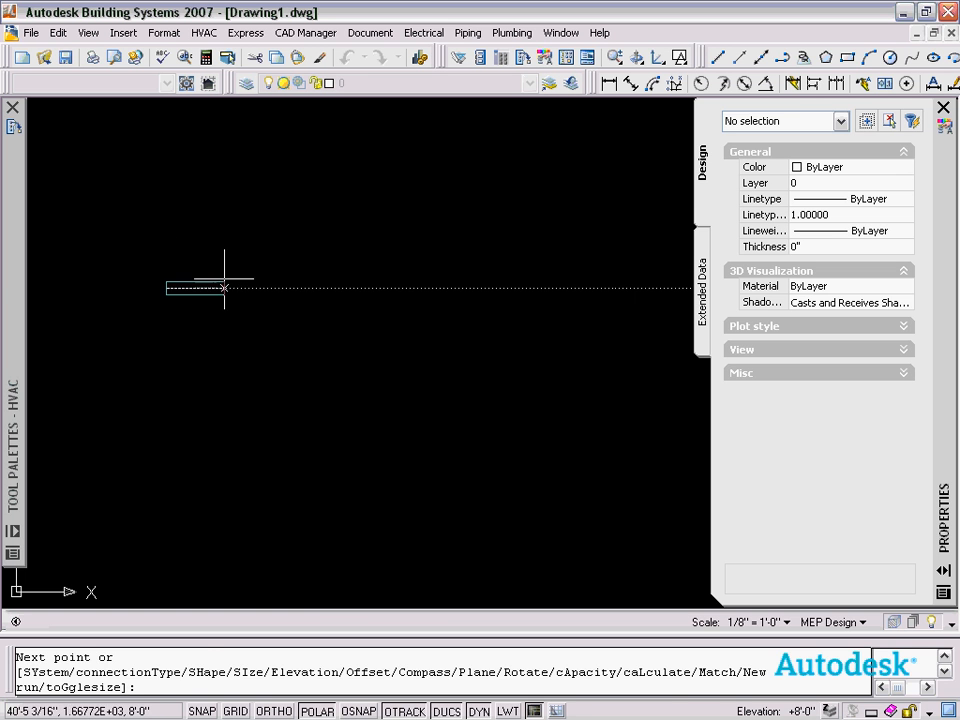
left_click(279, 280)
right_click(316, 260)
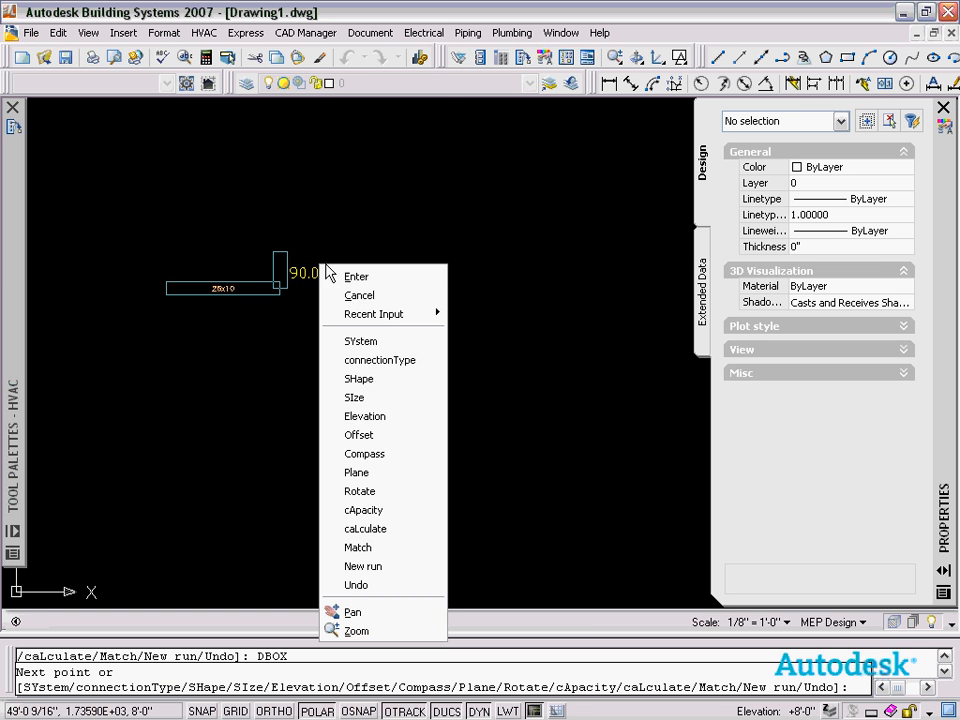
left_click(338, 275)
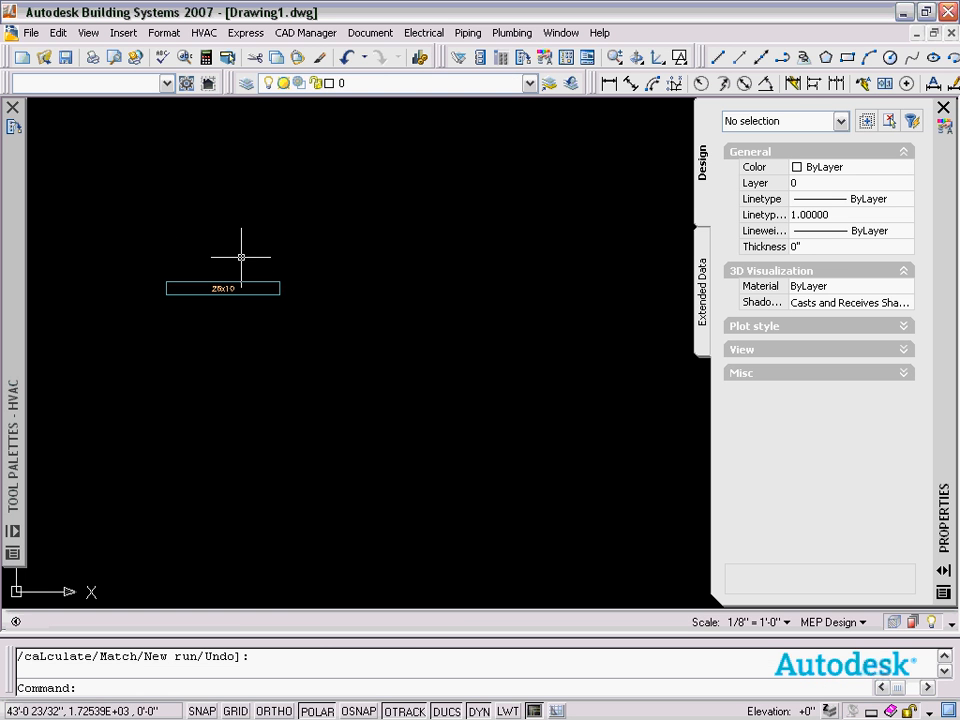
Zoom in on the duct and reopen the Display Manager at the Duct object's representations.
scroll(203, 268, "up", 3)
mouse_move(204, 281)
middle_mouse_down()
mouse_move(266, 124)
mouse_move(270, 143)
middle_mouse_up()
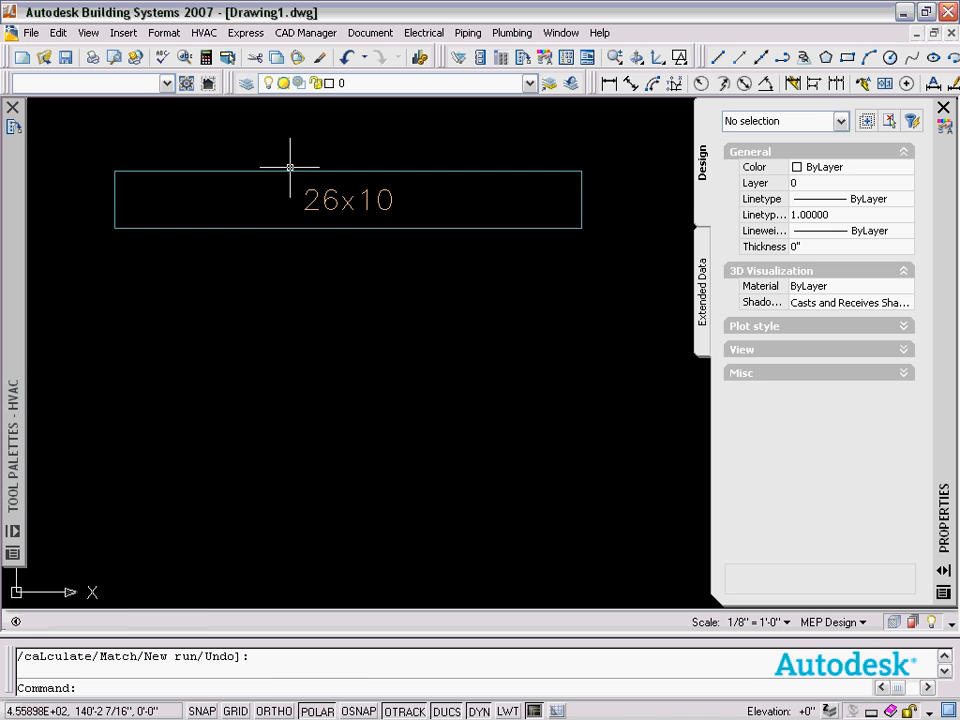
left_click(166, 33)
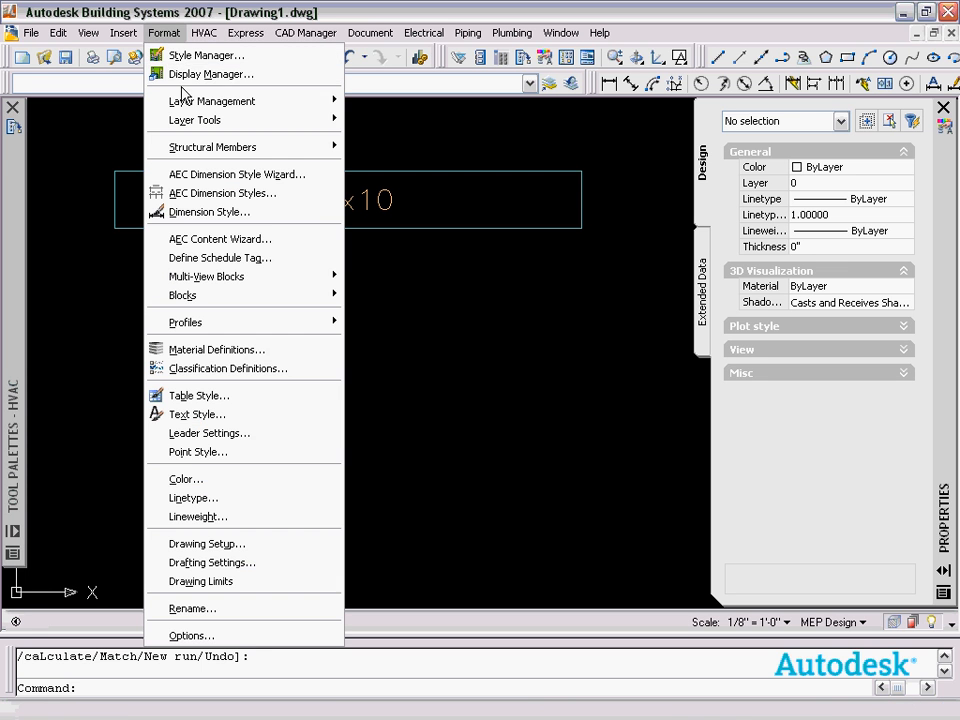
left_click(186, 75)
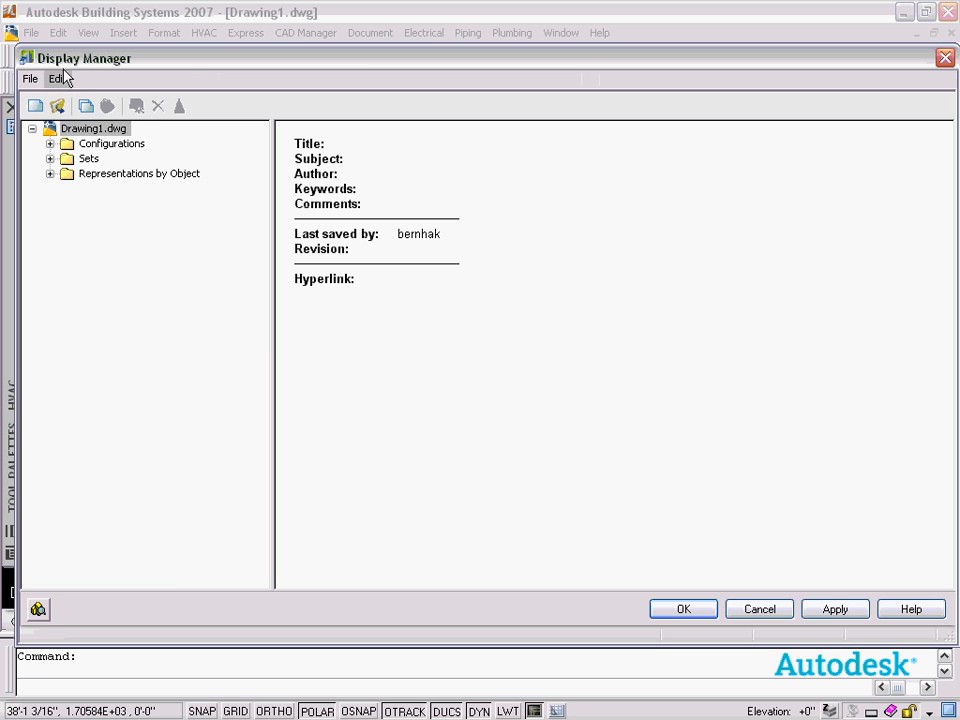
left_click(50, 173)
scroll(70, 358, "down", 4)
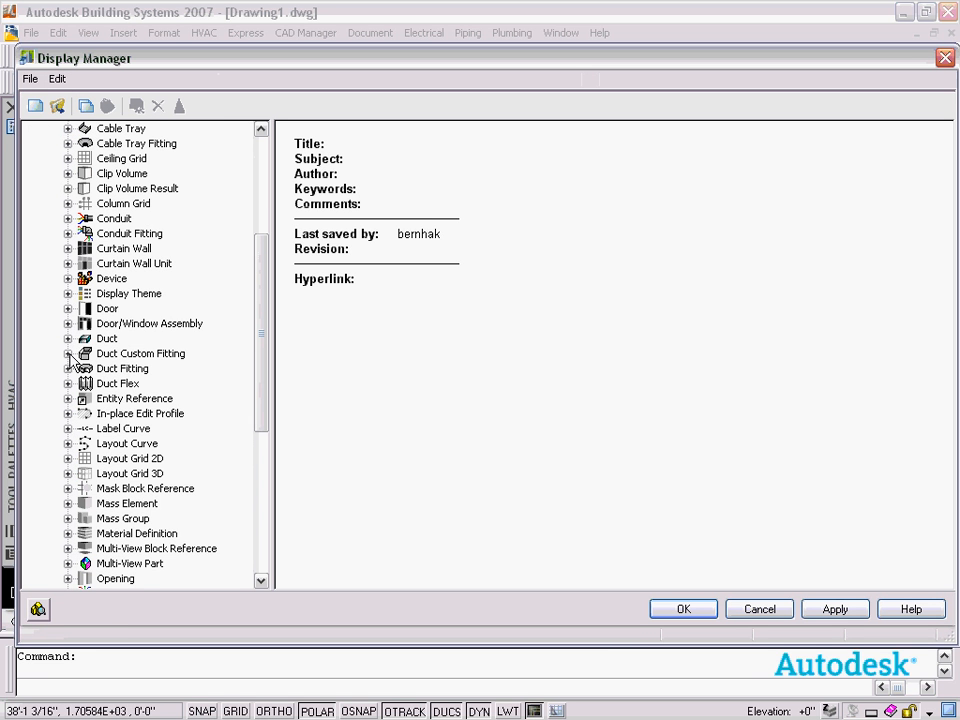
left_click(67, 339)
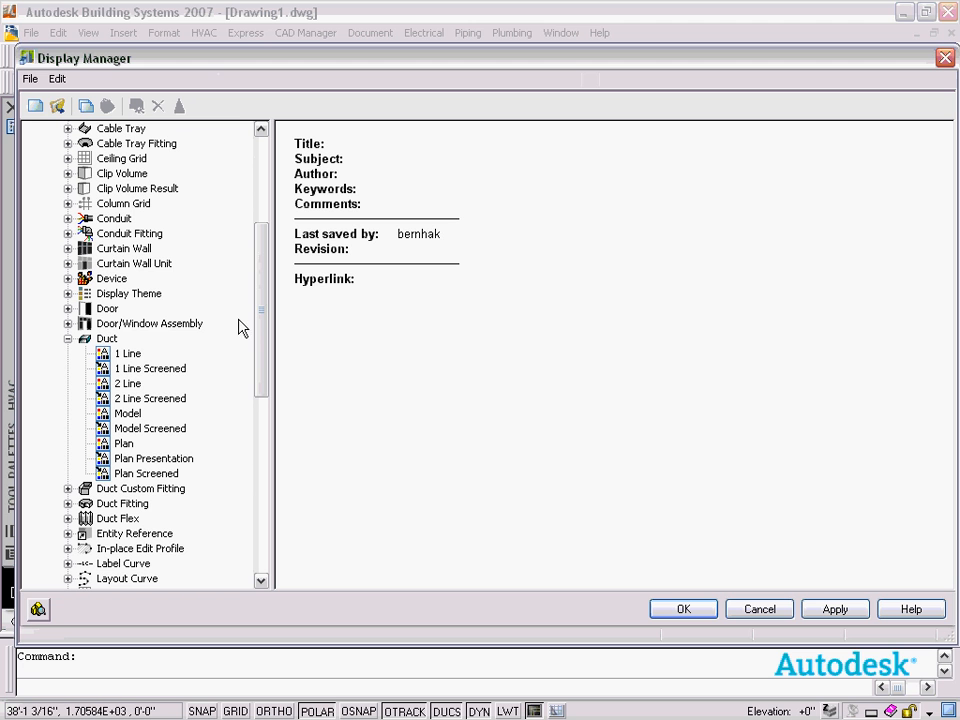
left_click_drag(264, 304, 264, 298)
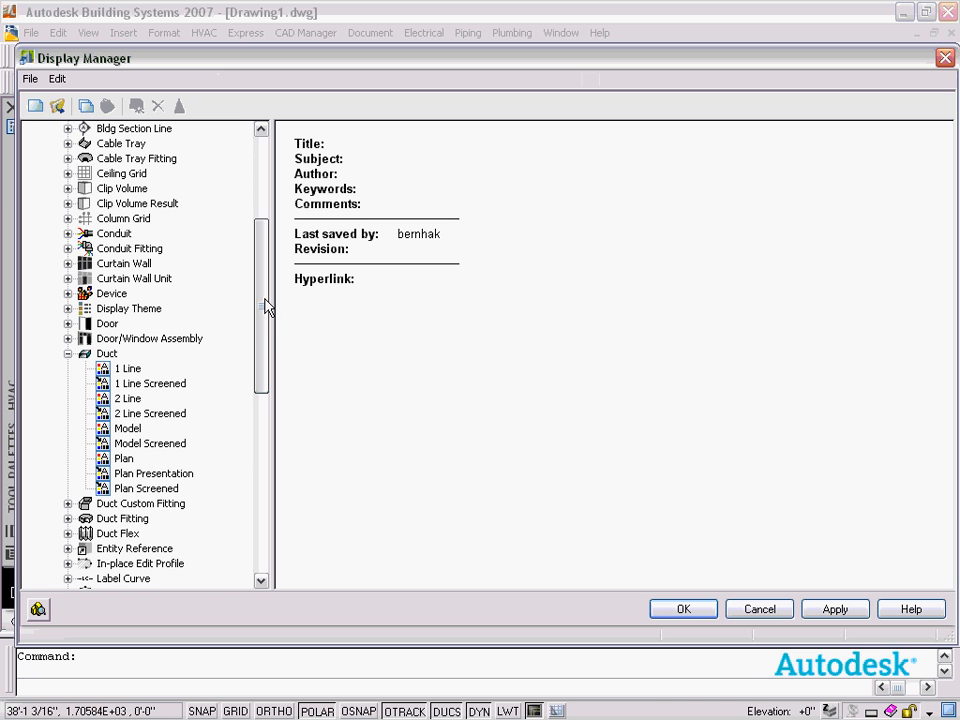
left_click(107, 354)
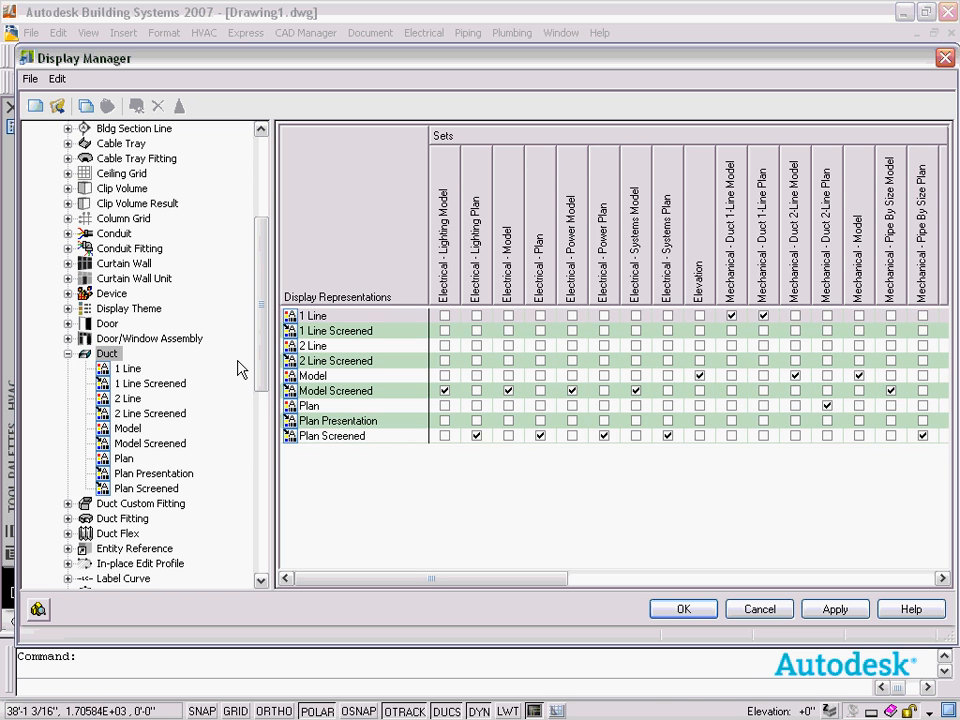
Examine which Duct representations the MEP Design sets use, moving the dialog aside to view the duct.
left_click_drag(362, 581, 335, 590)
left_click_drag(381, 578, 463, 594)
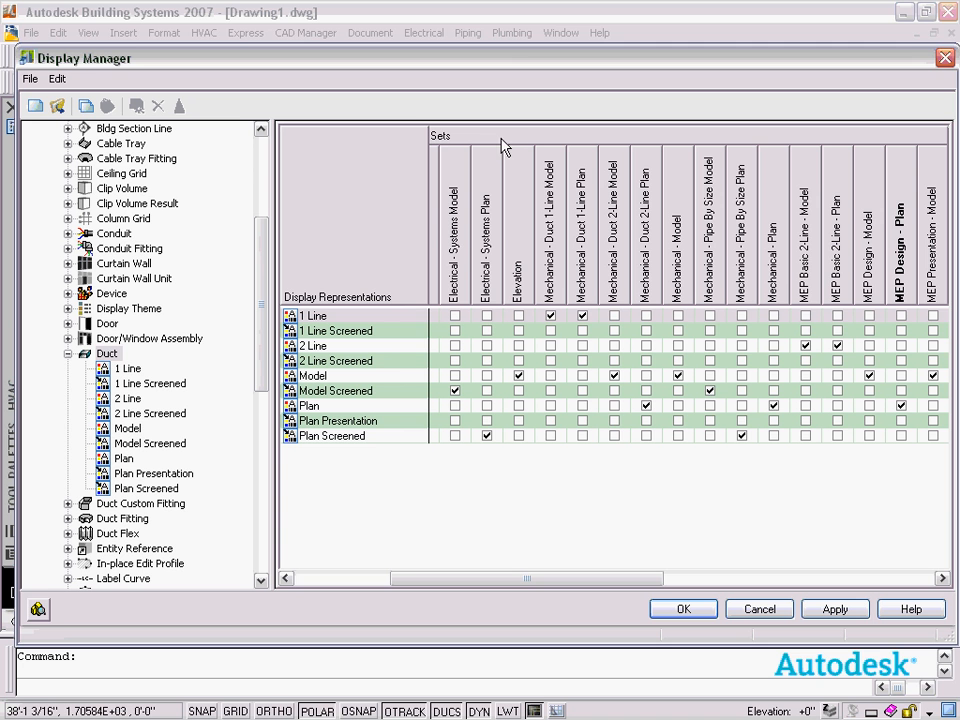
left_click_drag(504, 580, 594, 586)
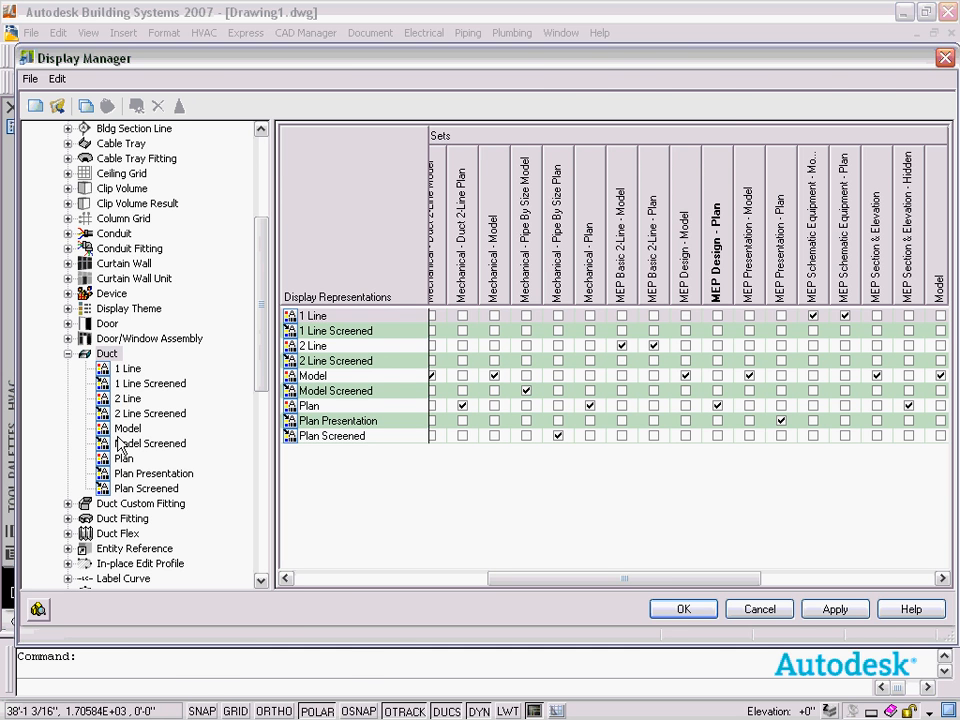
left_click_drag(213, 66, 285, 497)
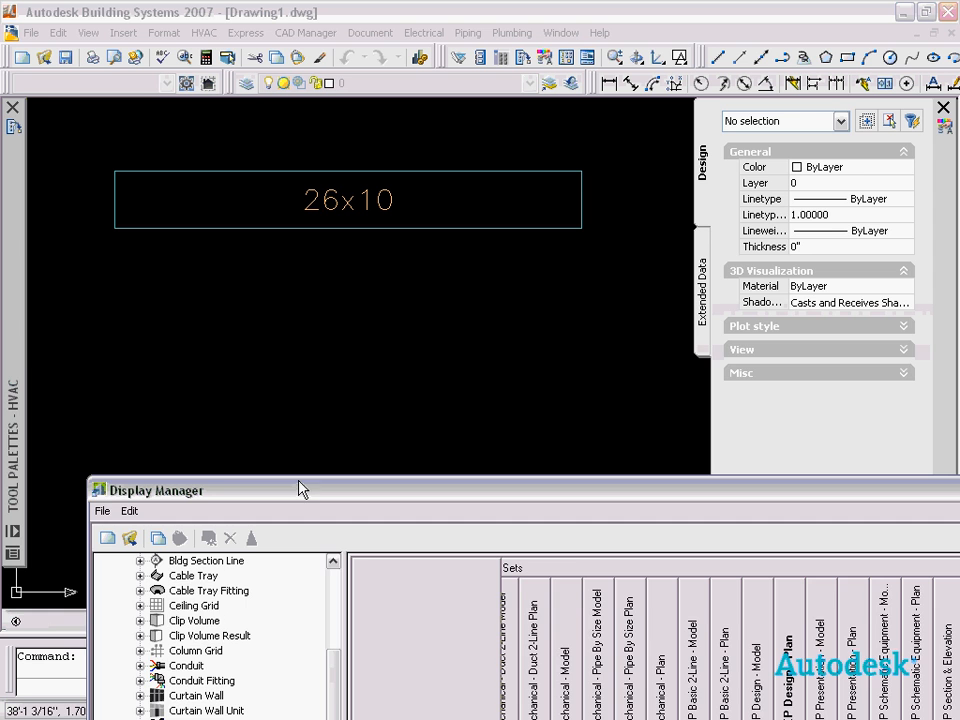
left_click_drag(301, 490, 226, 72)
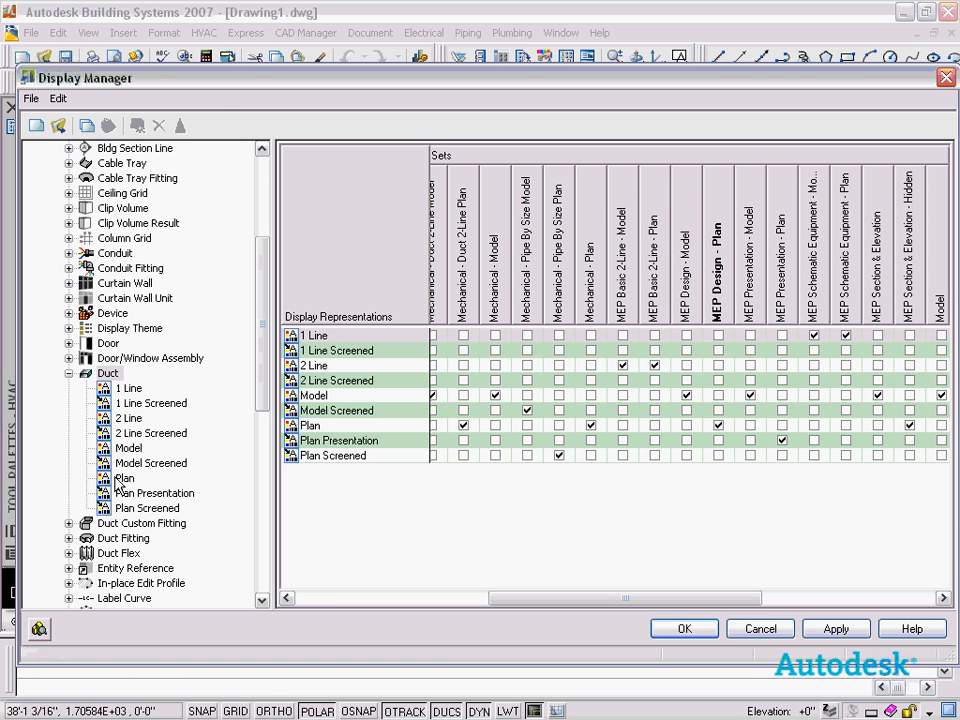
left_click_drag(215, 77, 257, 581)
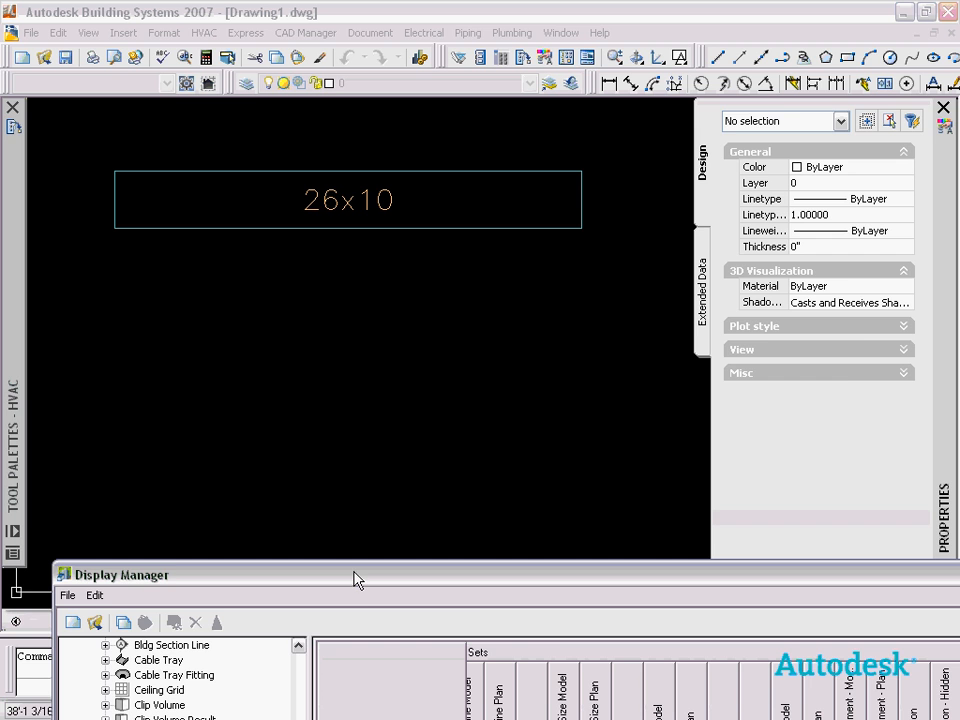
left_click_drag(356, 574, 313, 95)
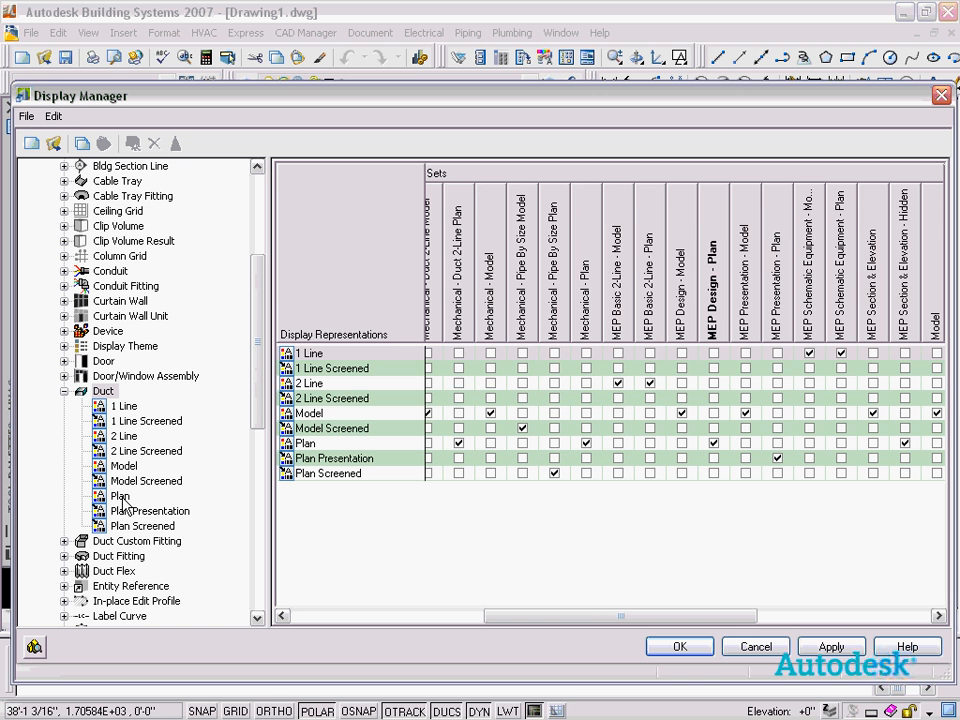
Turn off visibility of the Contour component in the Duct Plan representation.
left_click(122, 498)
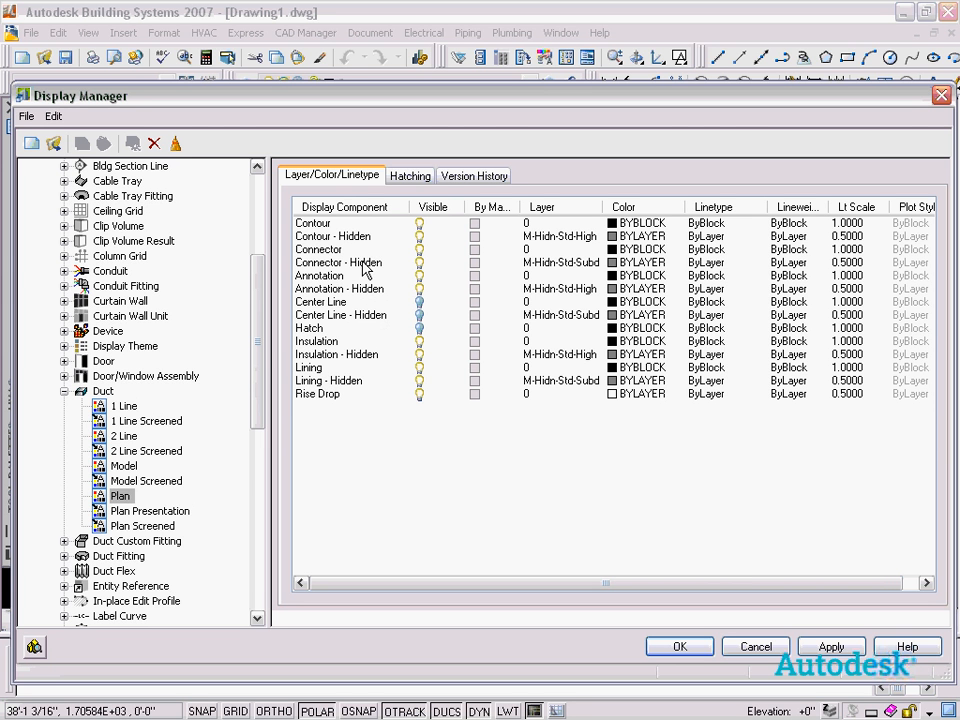
left_click(336, 226)
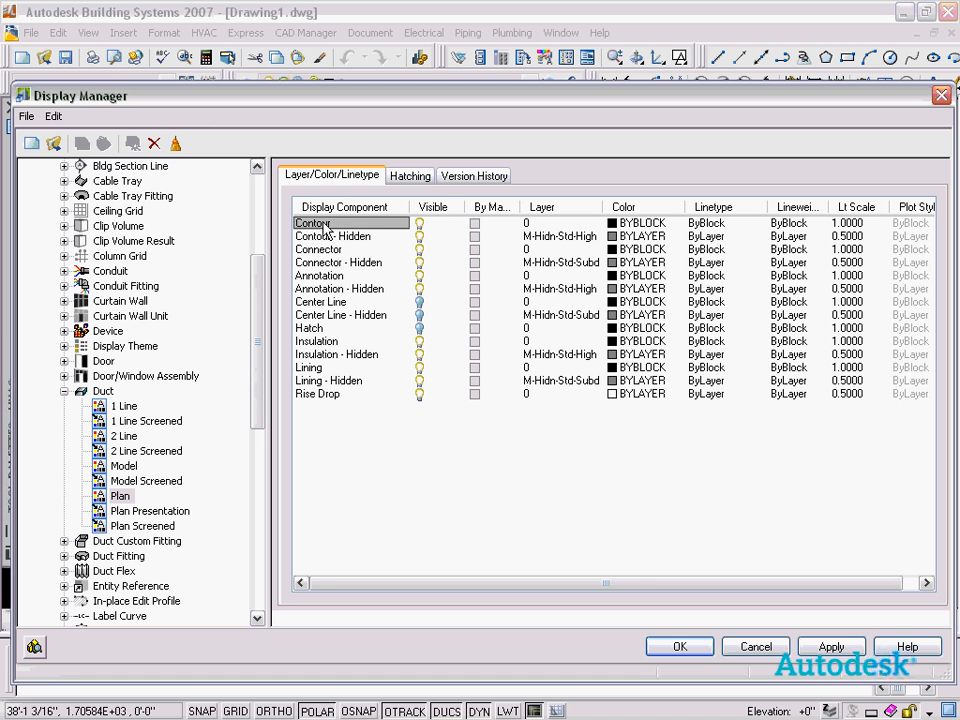
left_click(326, 237)
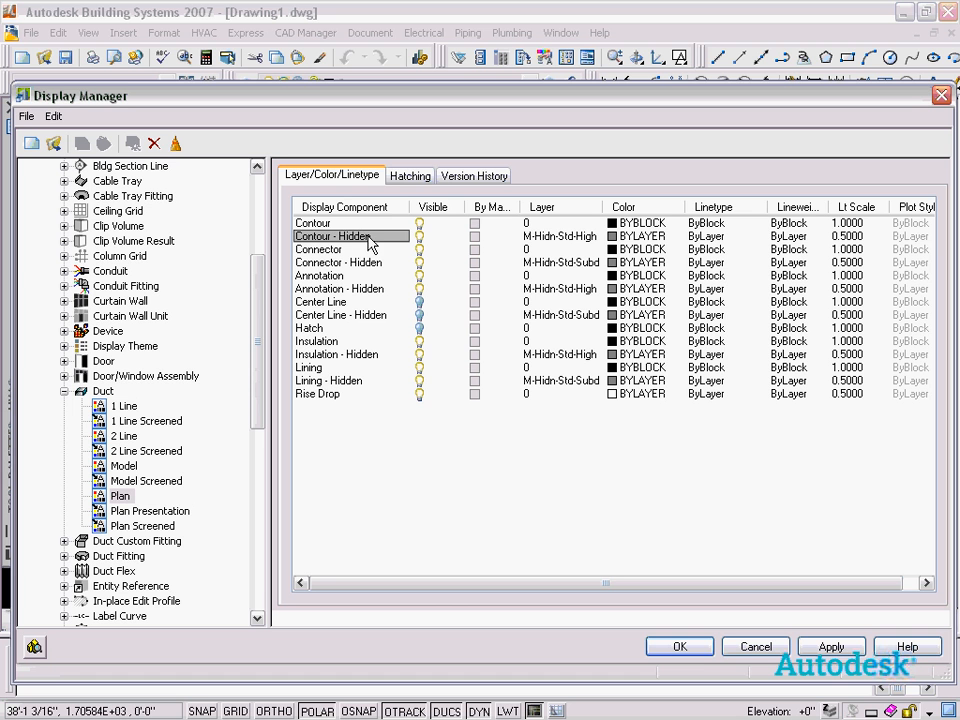
left_click(328, 224)
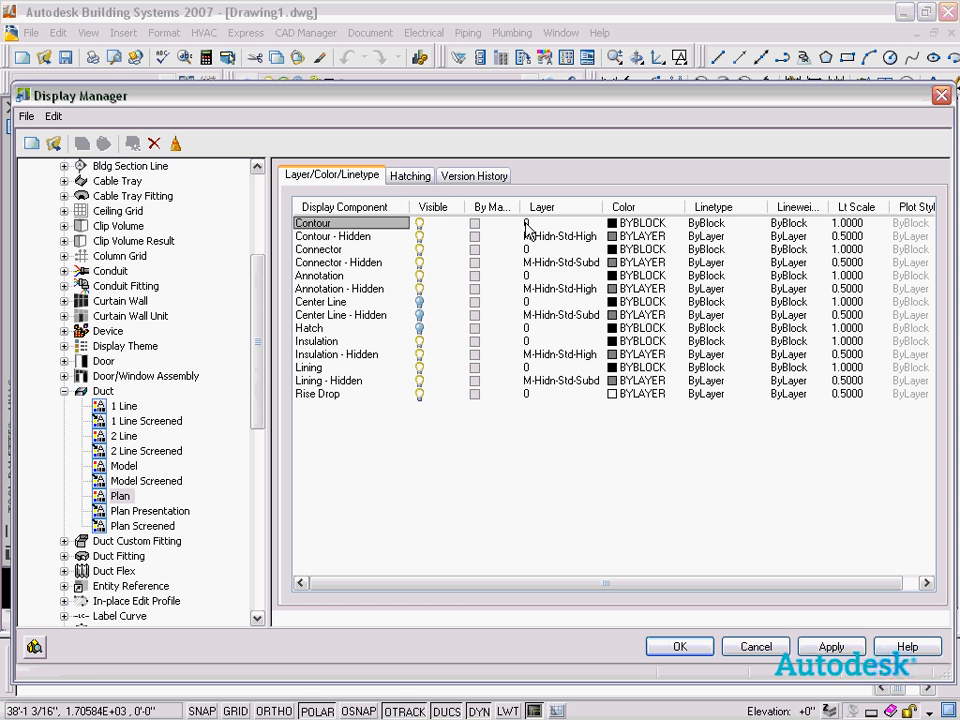
left_click(420, 228)
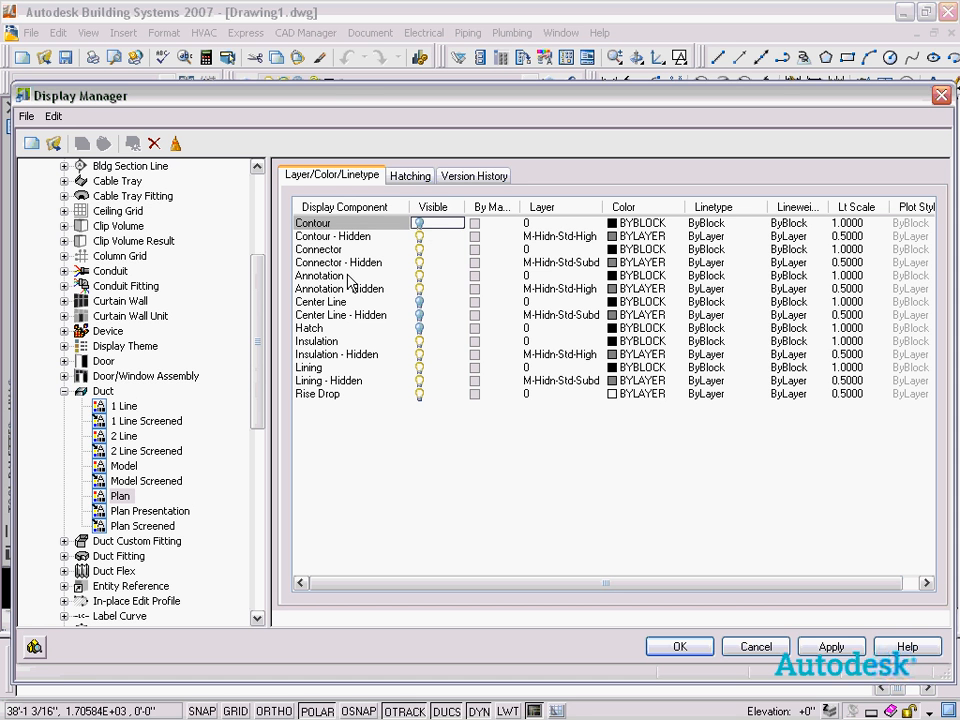
Close the Display Manager to apply the change, and inspect the duct in an isometric view and back in top view.
mouse_move(335, 103)
left_mouse_down()
mouse_move(305, 358)
mouse_move(305, 226)
mouse_move(362, 300)
mouse_move(407, 208)
mouse_move(418, 225)
mouse_move(402, 168)
mouse_move(407, 129)
left_mouse_up()
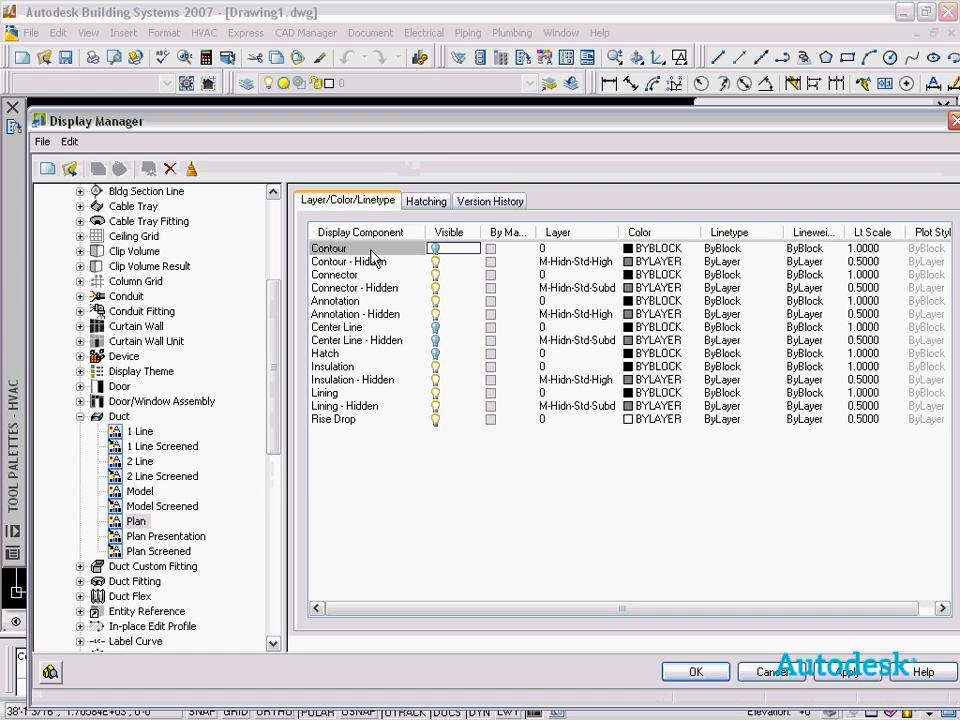
left_click(688, 673)
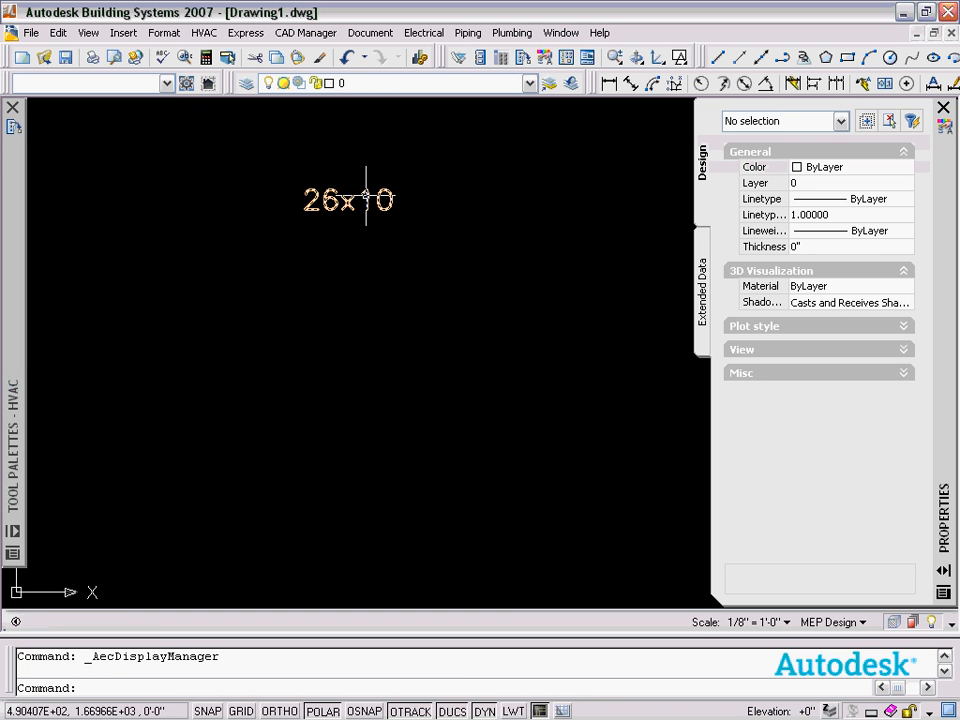
left_click(561, 355)
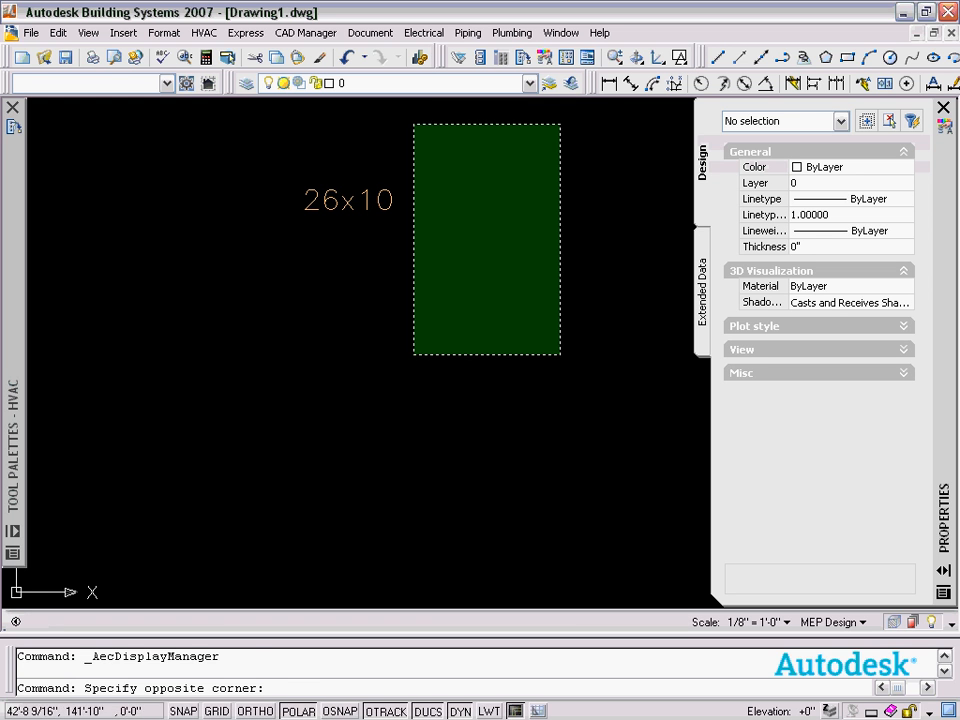
left_click(430, 117)
left_click(580, 330)
left_click(435, 122)
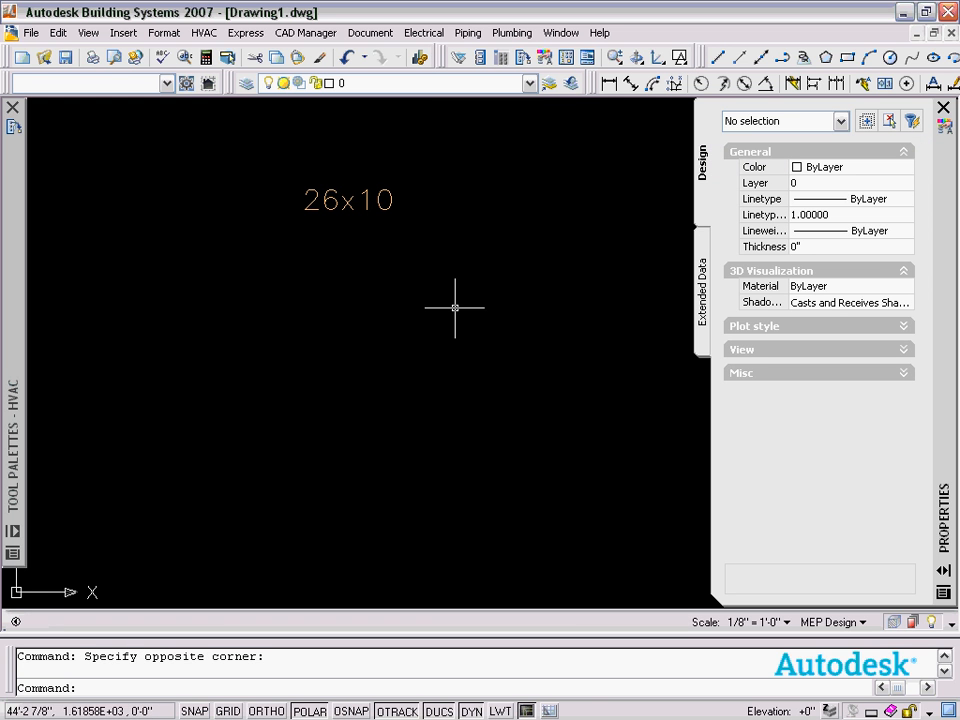
middle_click_drag(454, 306, 459, 396)
left_click_drag(635, 61, 625, 243)
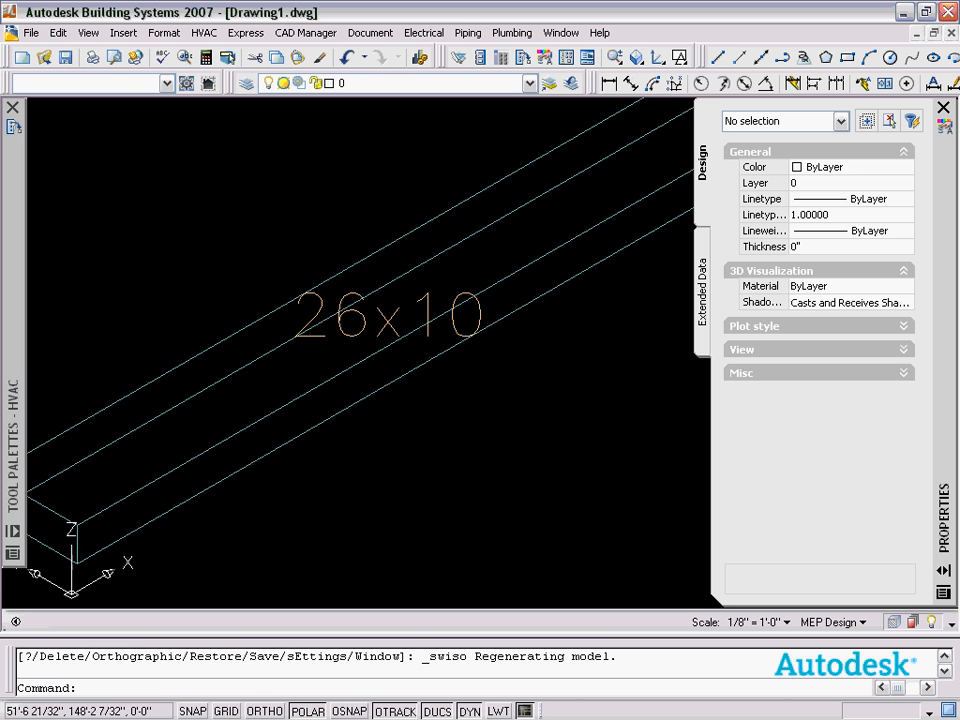
left_click(500, 234)
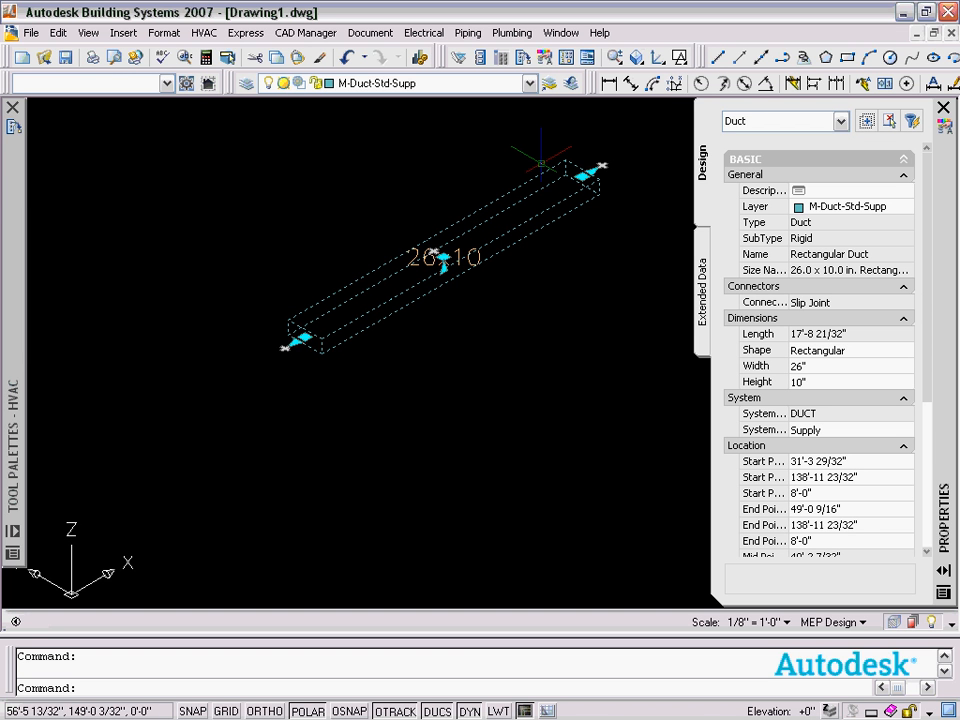
key("Escape")
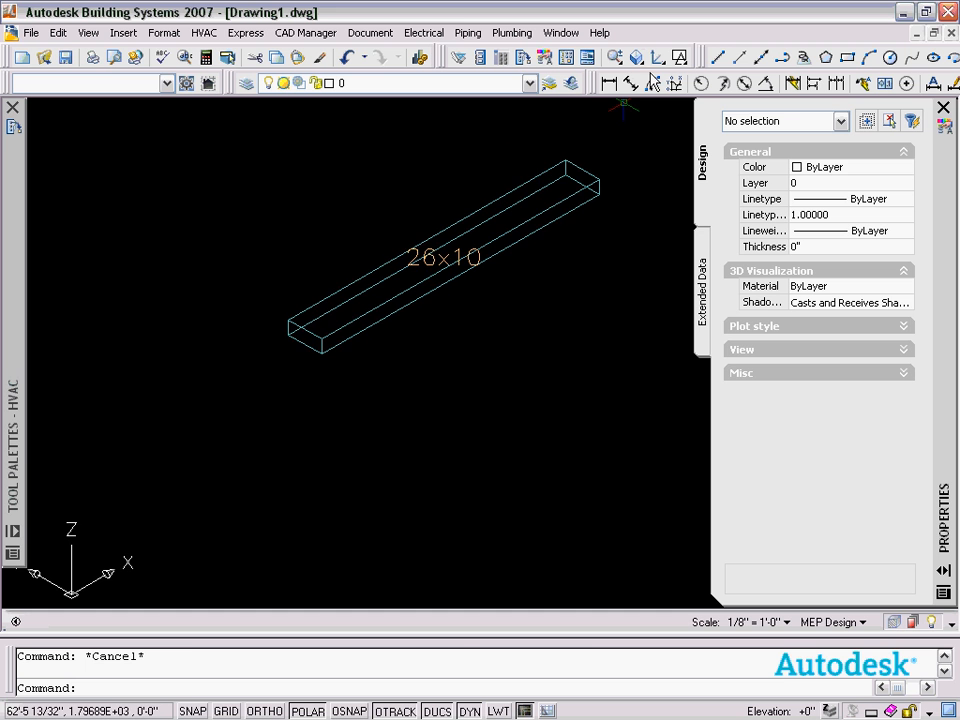
left_click_drag(636, 57, 636, 105)
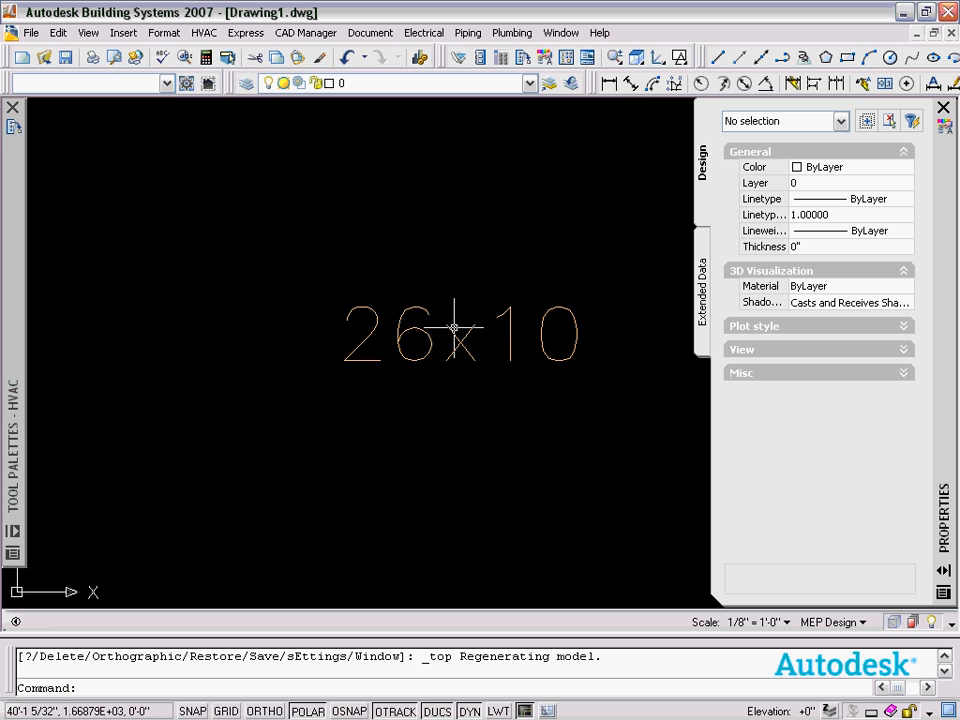
scroll(514, 332, "down", 3)
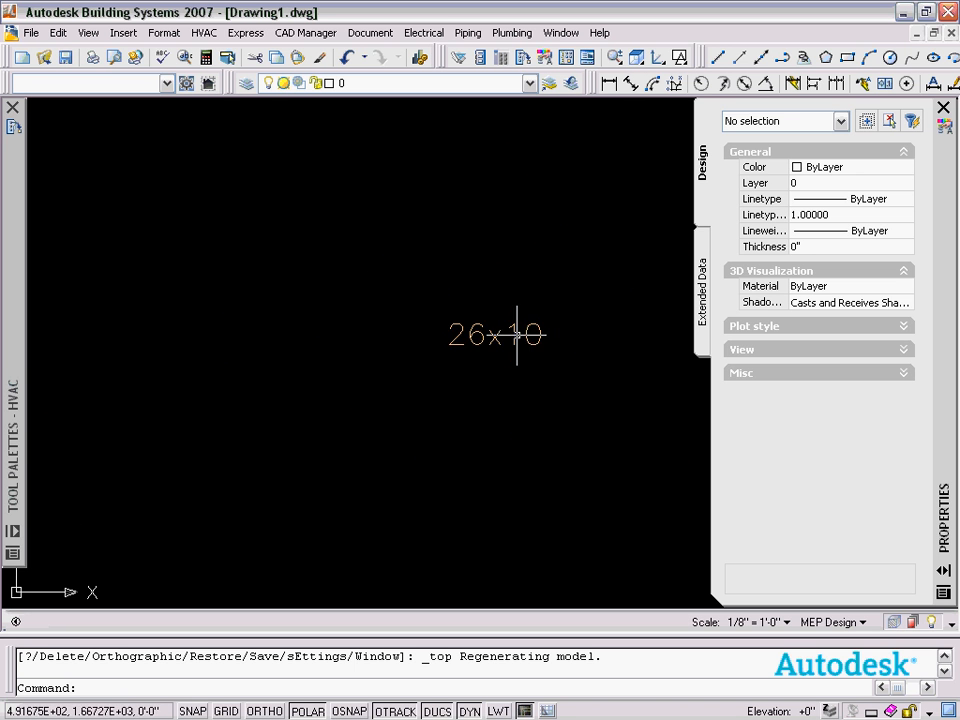
Reopen the Display Manager and turn the Contour component back on in the Duct Plan representation.
left_click(170, 33)
left_click(189, 73)
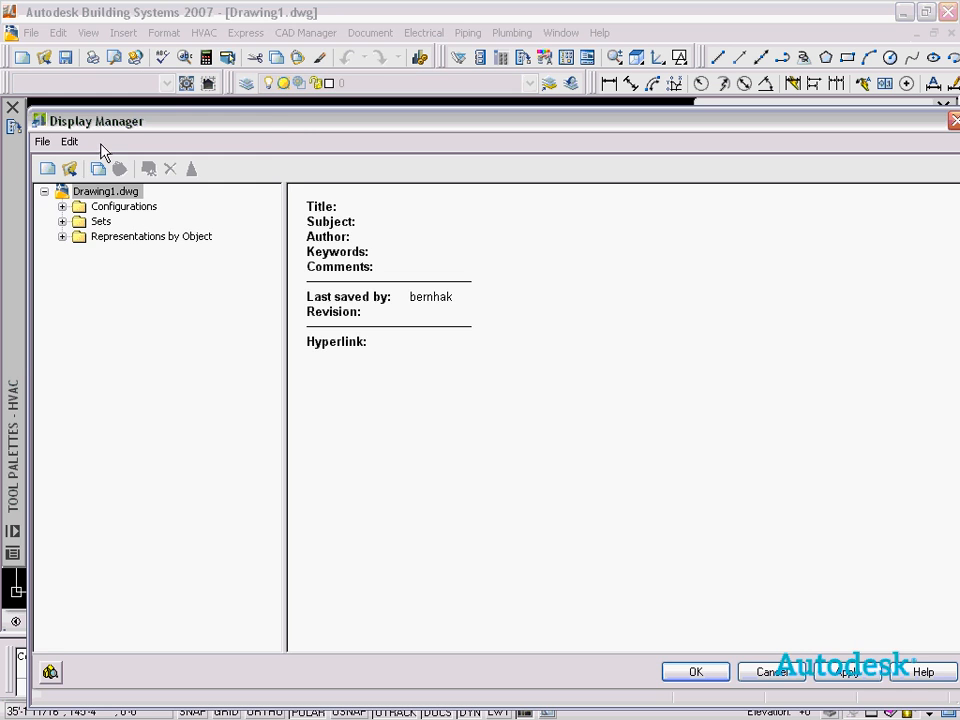
left_click_drag(126, 128, 112, 37)
left_click(46, 145)
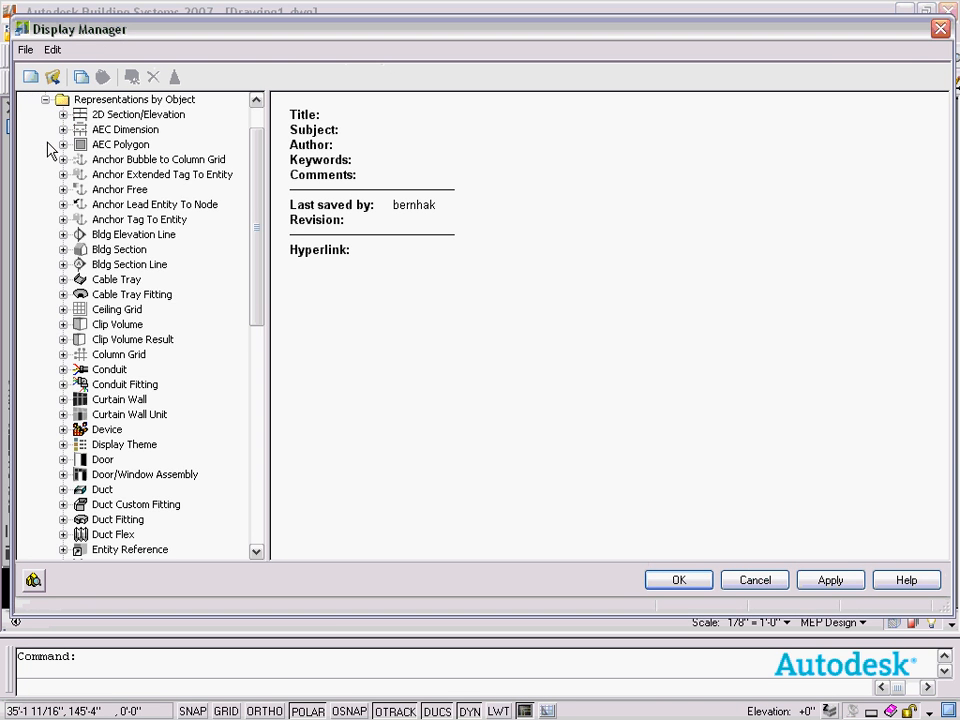
scroll(75, 396, "down", 11)
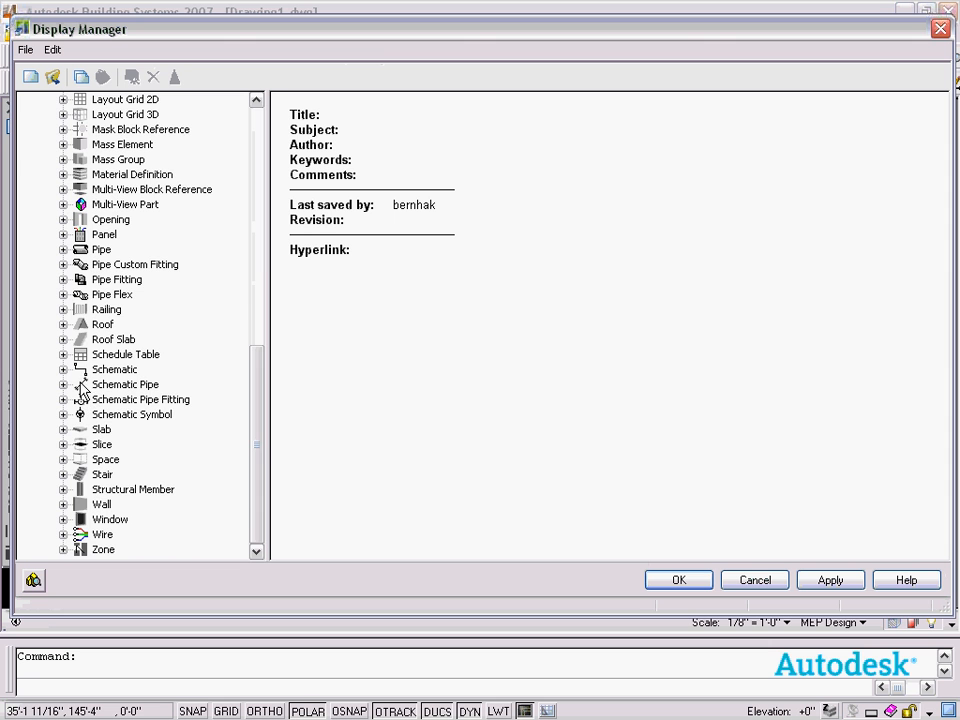
scroll(64, 306, "up", 12)
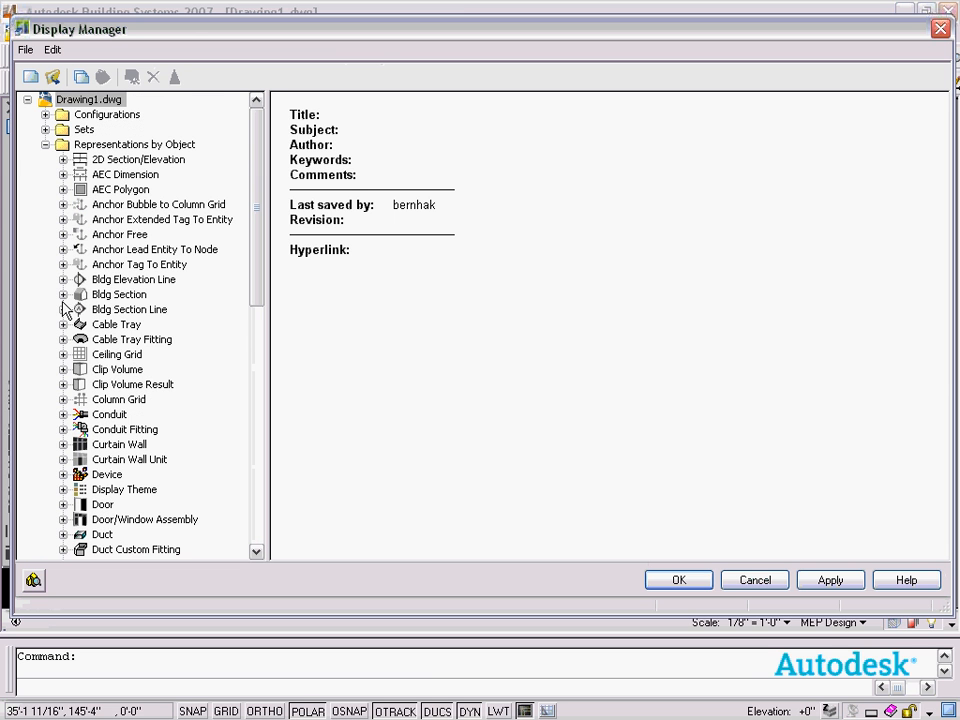
left_click(63, 534)
left_click(118, 519)
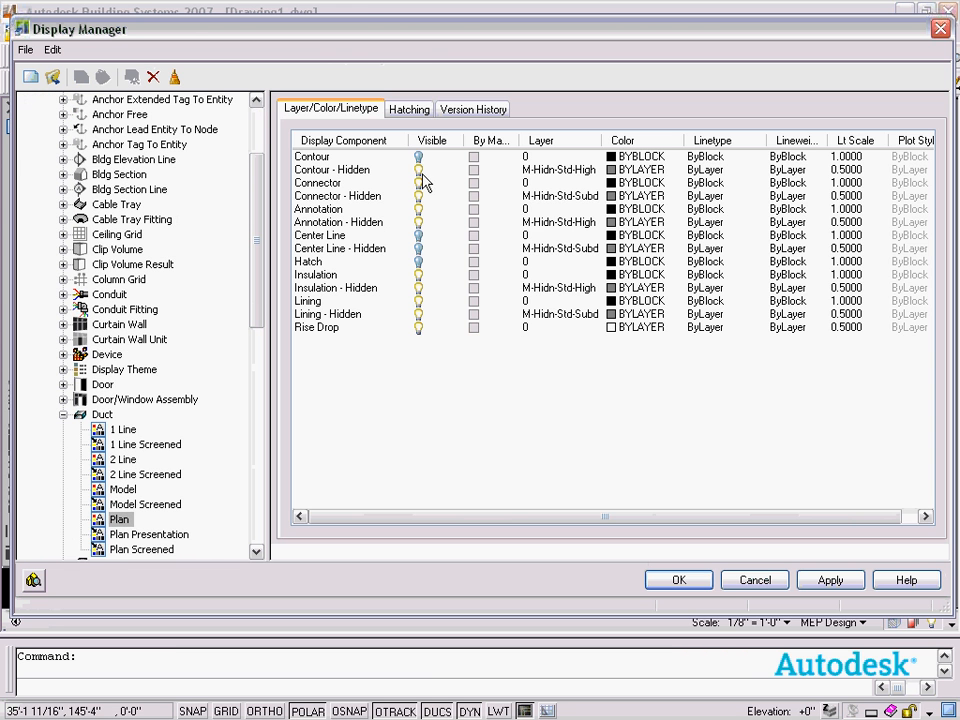
left_click(419, 157)
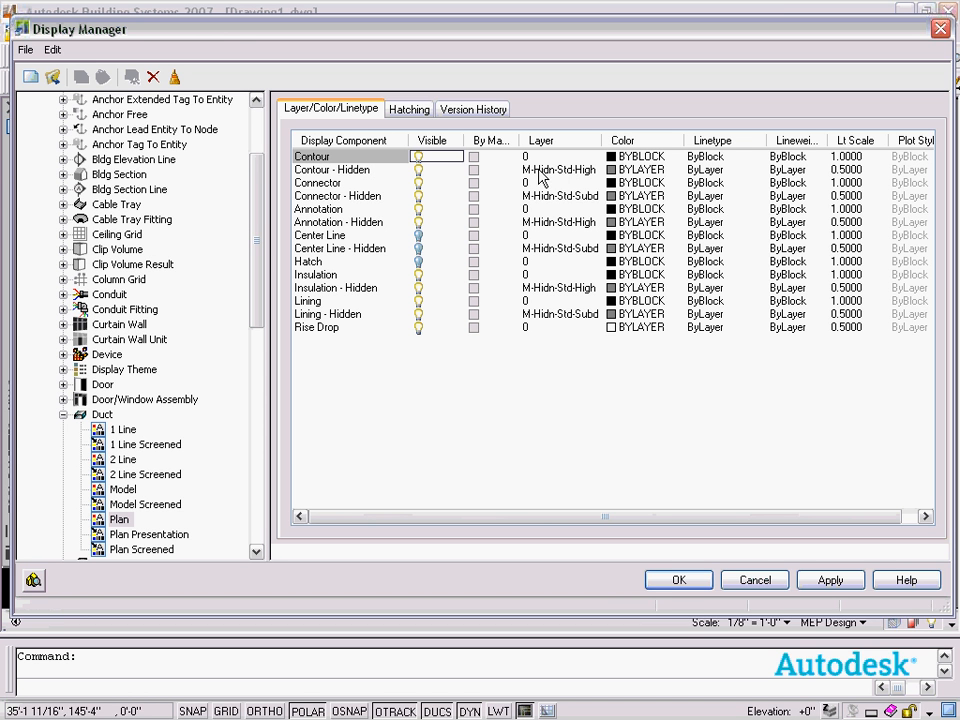
Set the Contour component's color to magenta in the Duct Plan representation and close the Display Manager.
mouse_move(447, 30)
left_mouse_down()
mouse_move(450, 229)
mouse_move(417, 143)
mouse_move(416, 35)
mouse_move(458, 64)
left_mouse_up()
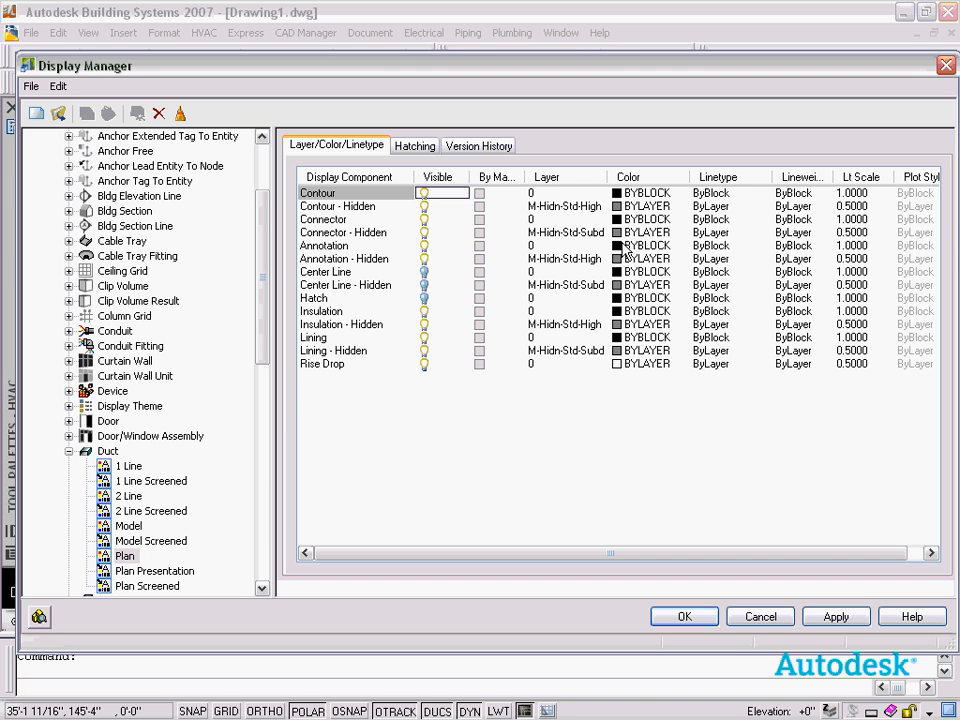
left_click(616, 193)
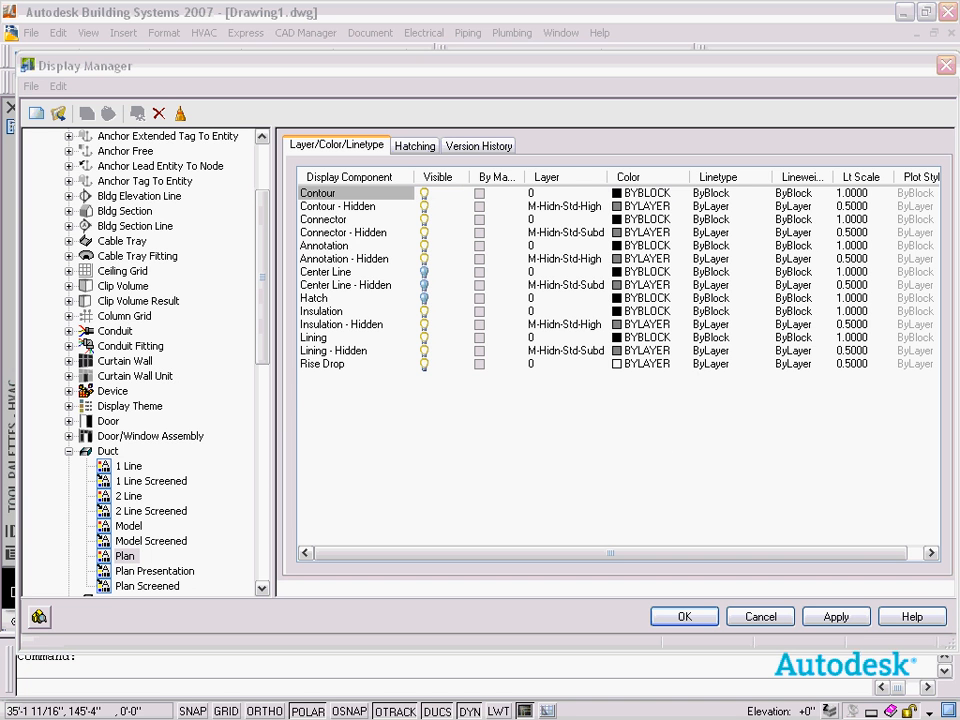
left_click_drag(626, 189, 546, 152)
left_click(419, 364)
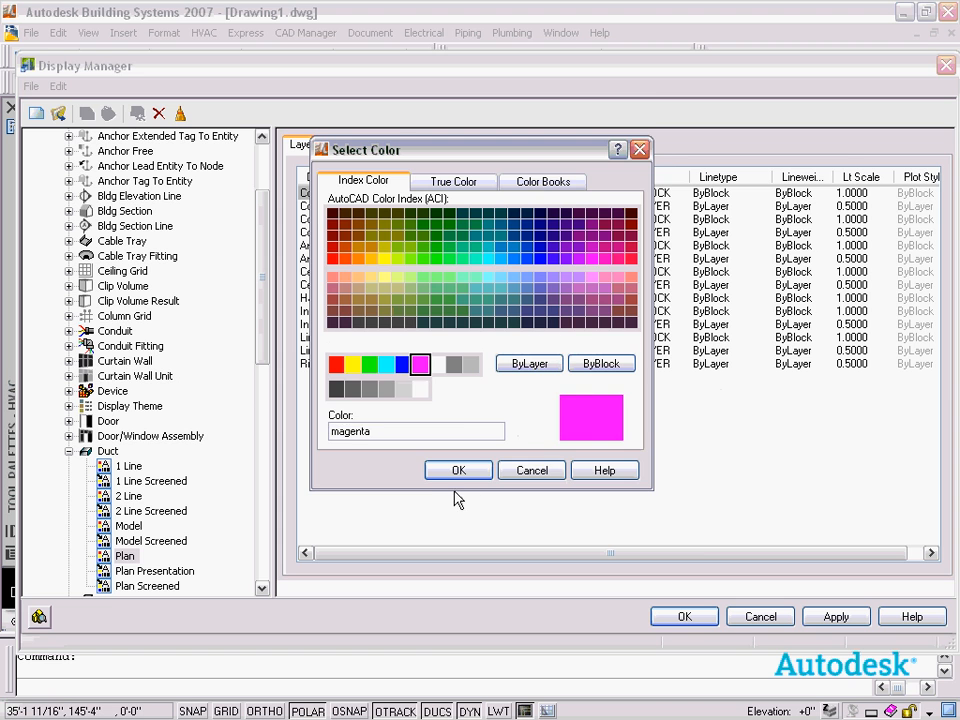
left_click(458, 470)
left_click(684, 616)
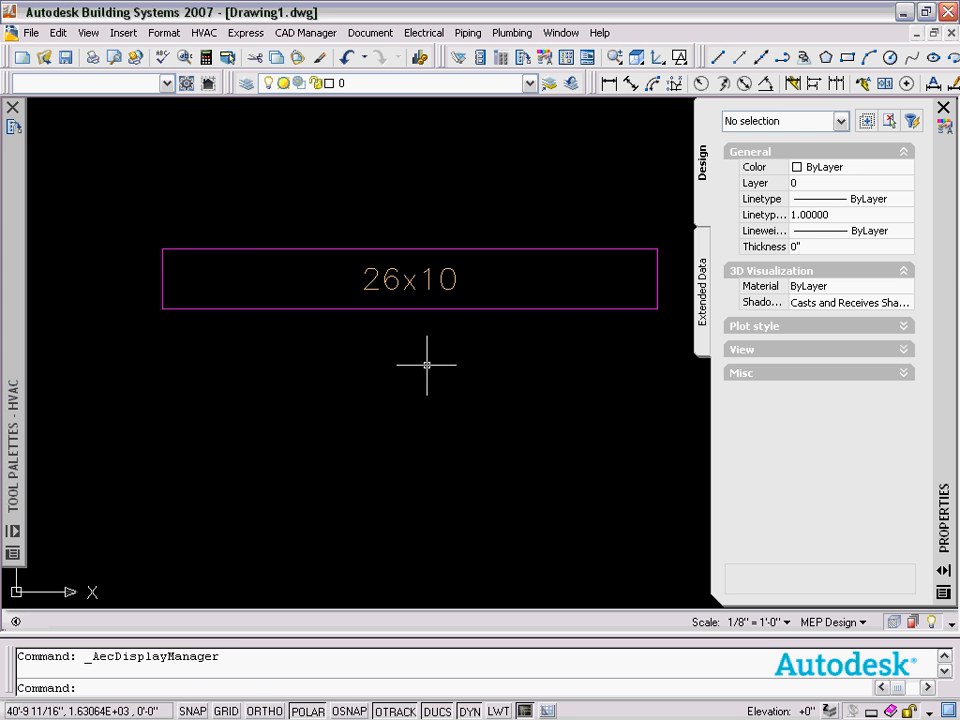
Change the duct's system to Return - Existing.
left_click(544, 373)
left_click(474, 195)
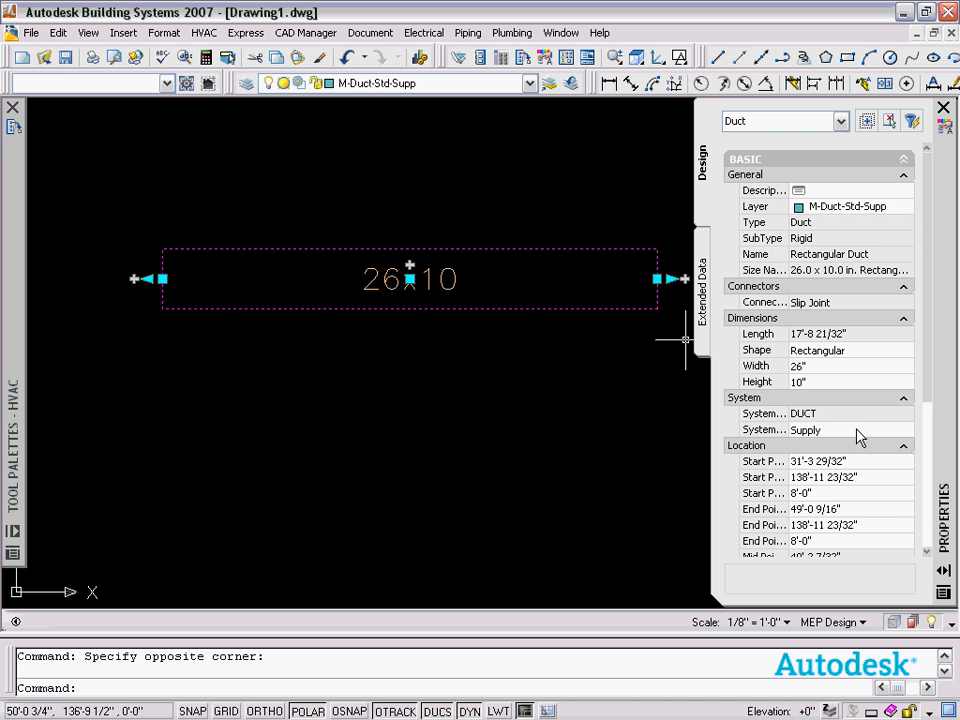
left_click(860, 432)
left_click(905, 430)
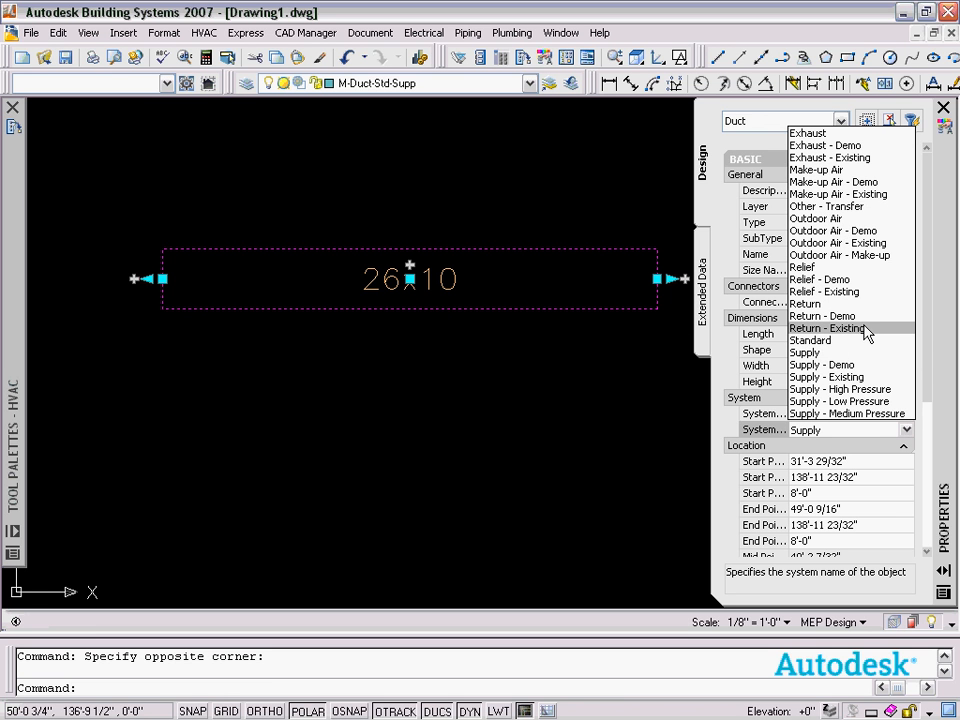
left_click(866, 329)
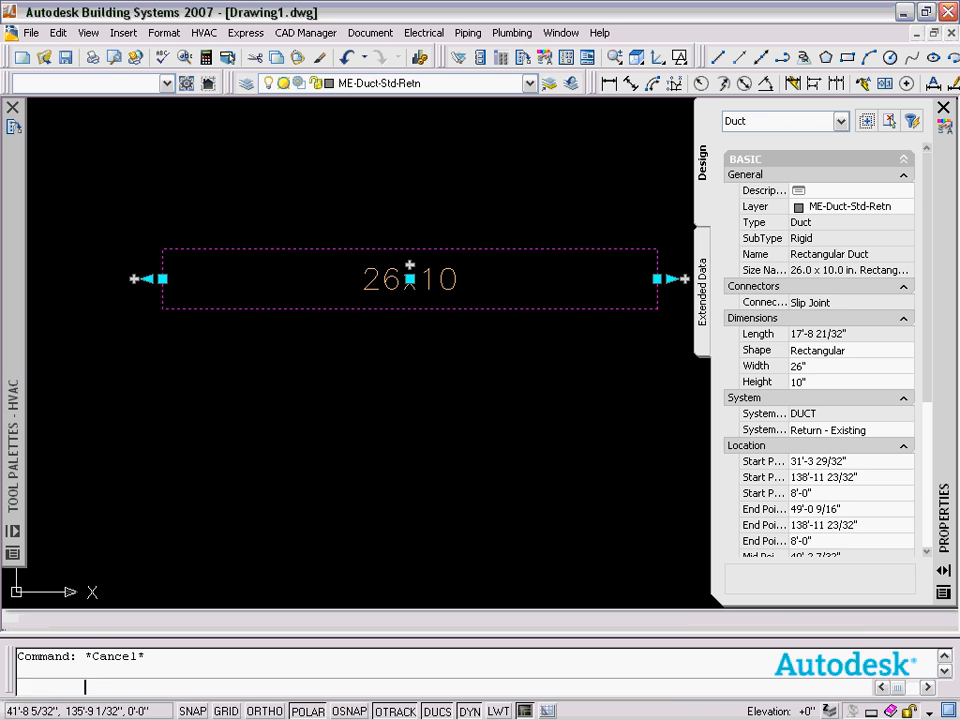
key("Escape")
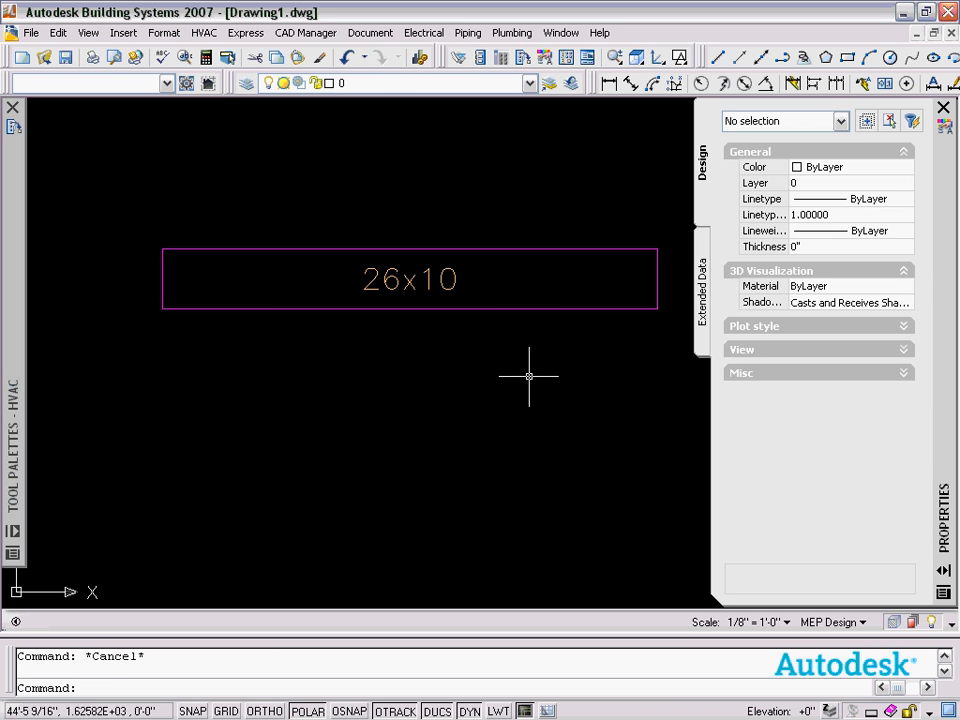
Select the duct and open the Display Manager again.
left_click(528, 322)
left_click(529, 246)
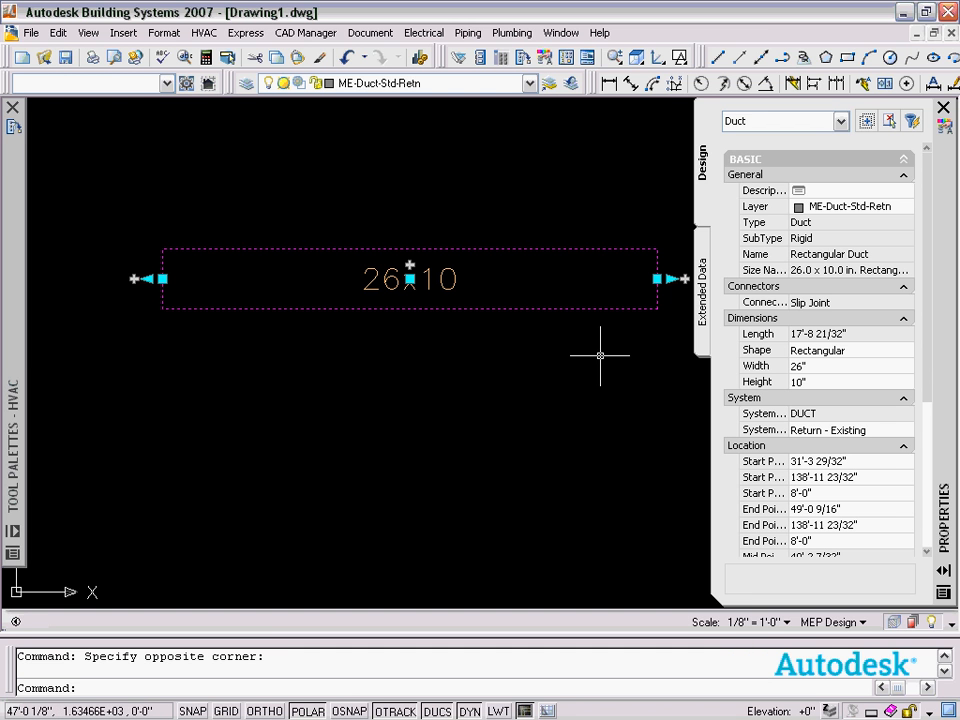
left_click(164, 32)
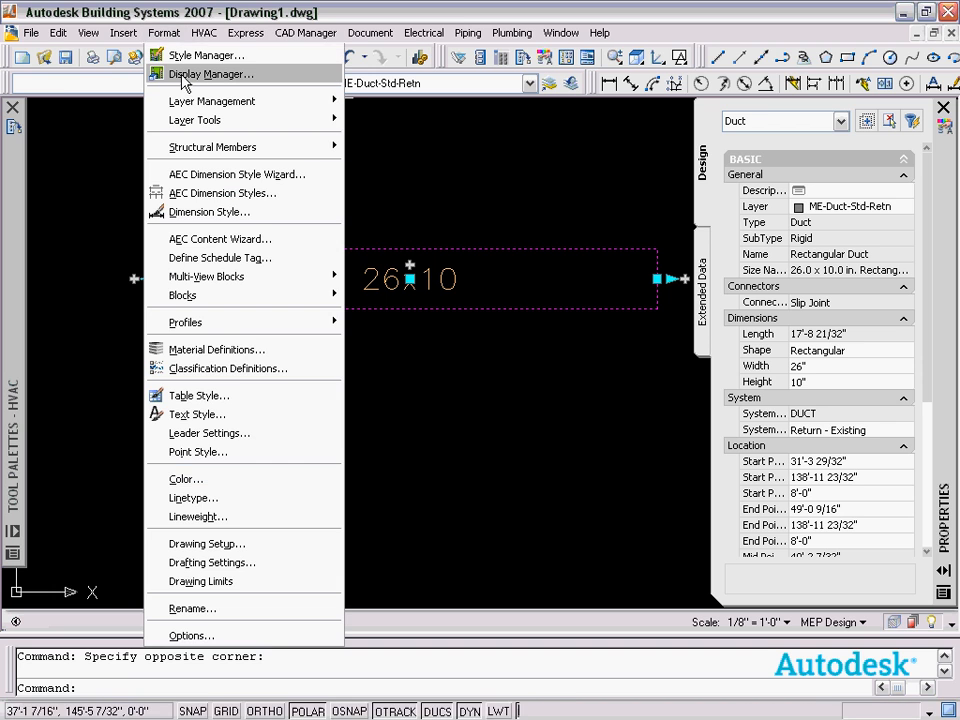
left_click(184, 76)
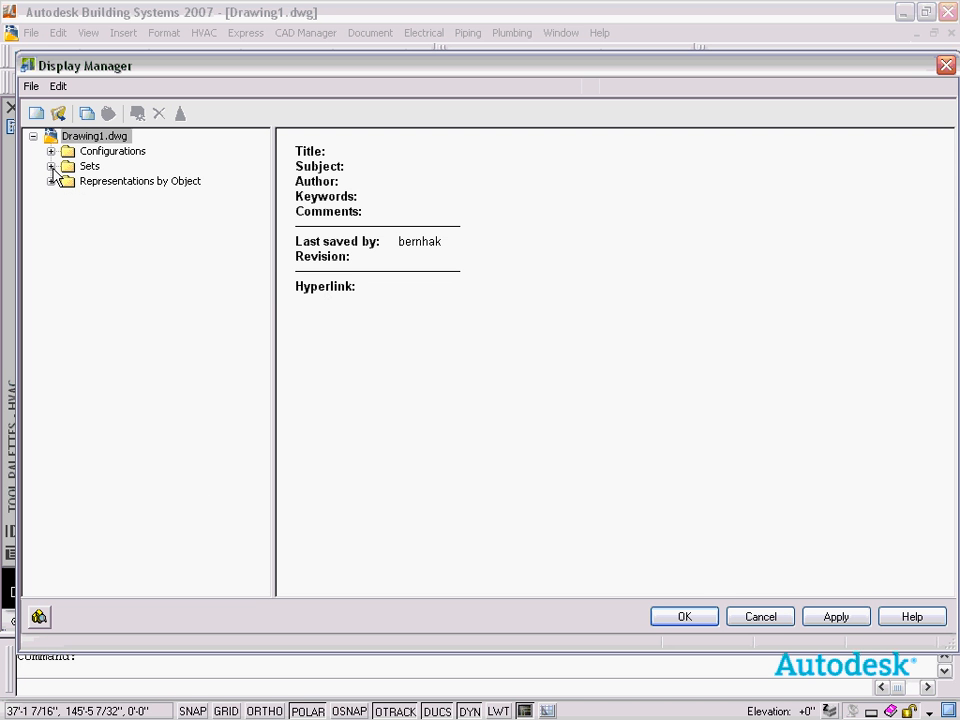